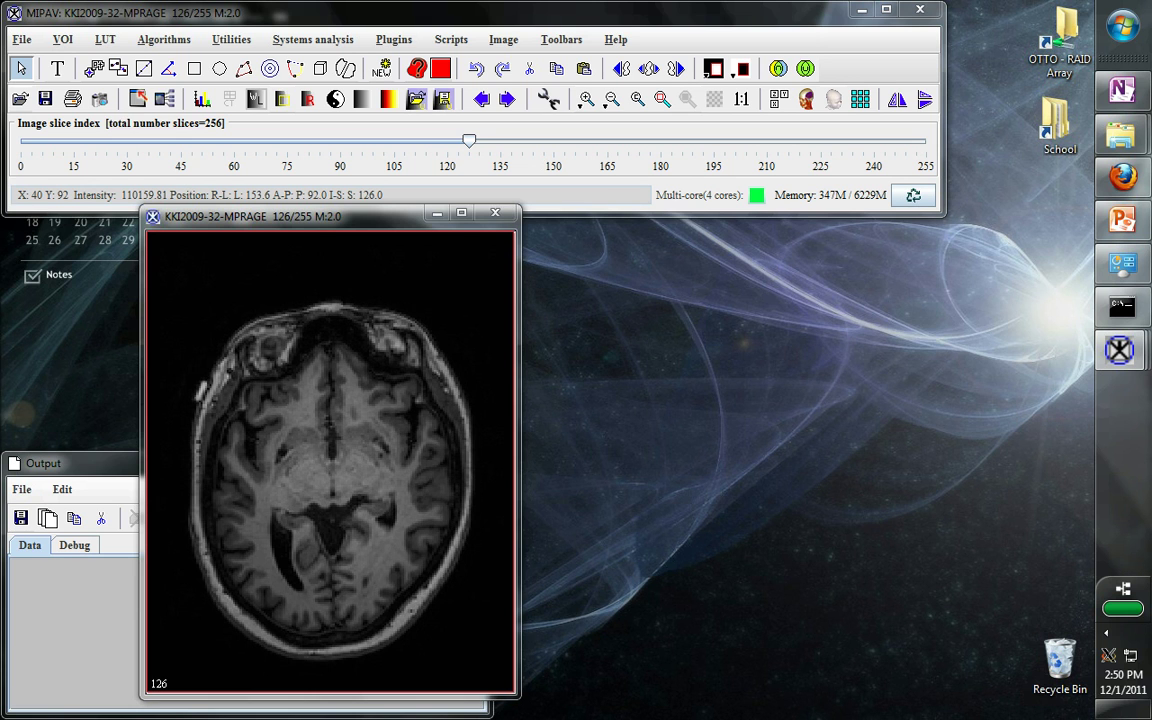
Start recording a new script and arrange the recorder and MPRAGE image windows so both are fully visible.
{"action": "left_click_drag", "start_coordinate": [330, 216], "coordinate": [353, 222]}
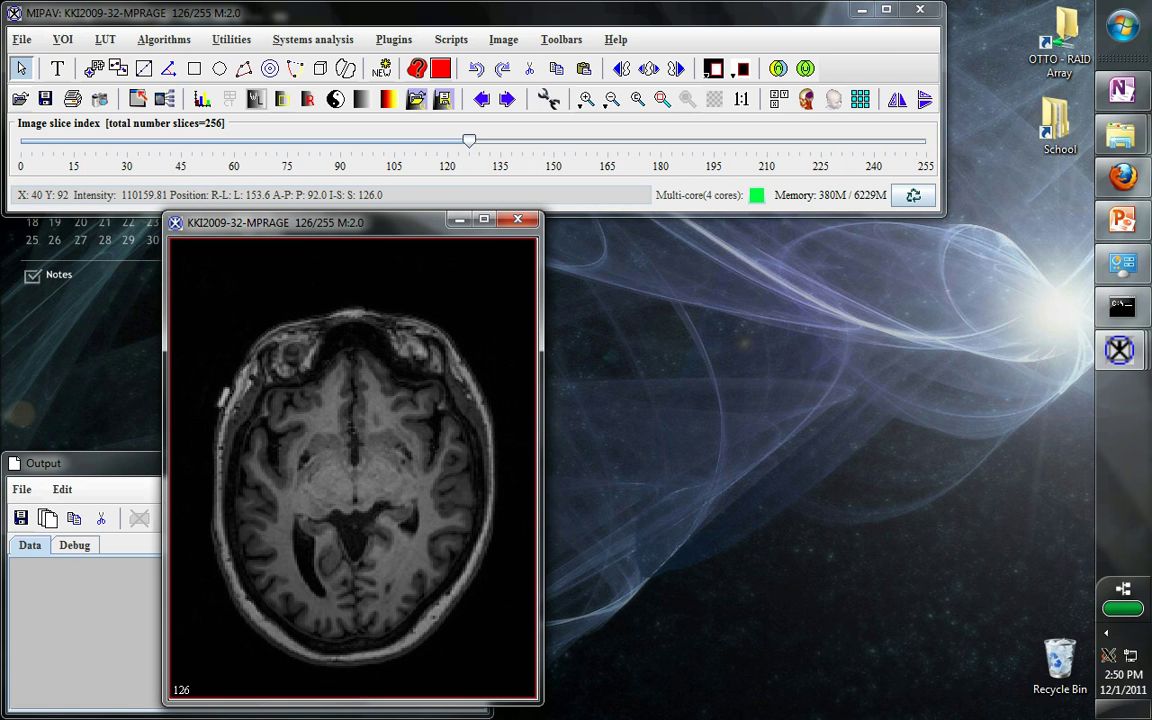
{"action": "left_click", "coordinate": [450, 39]}
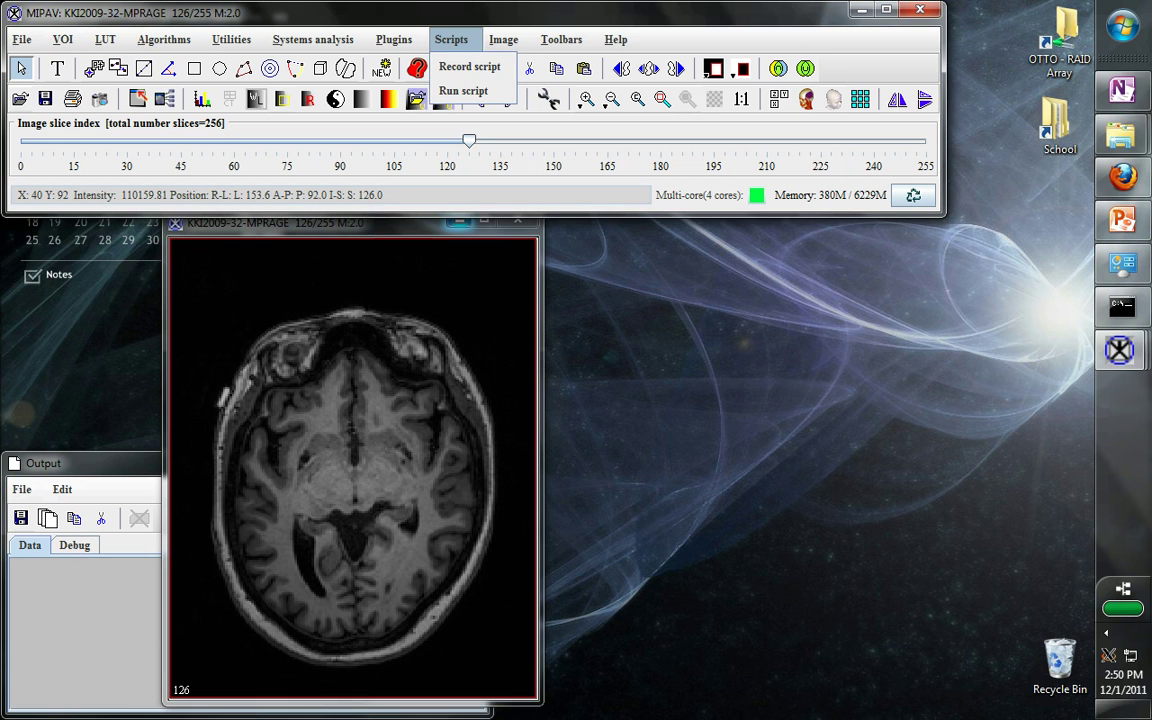
{"action": "left_click", "coordinate": [469, 66]}
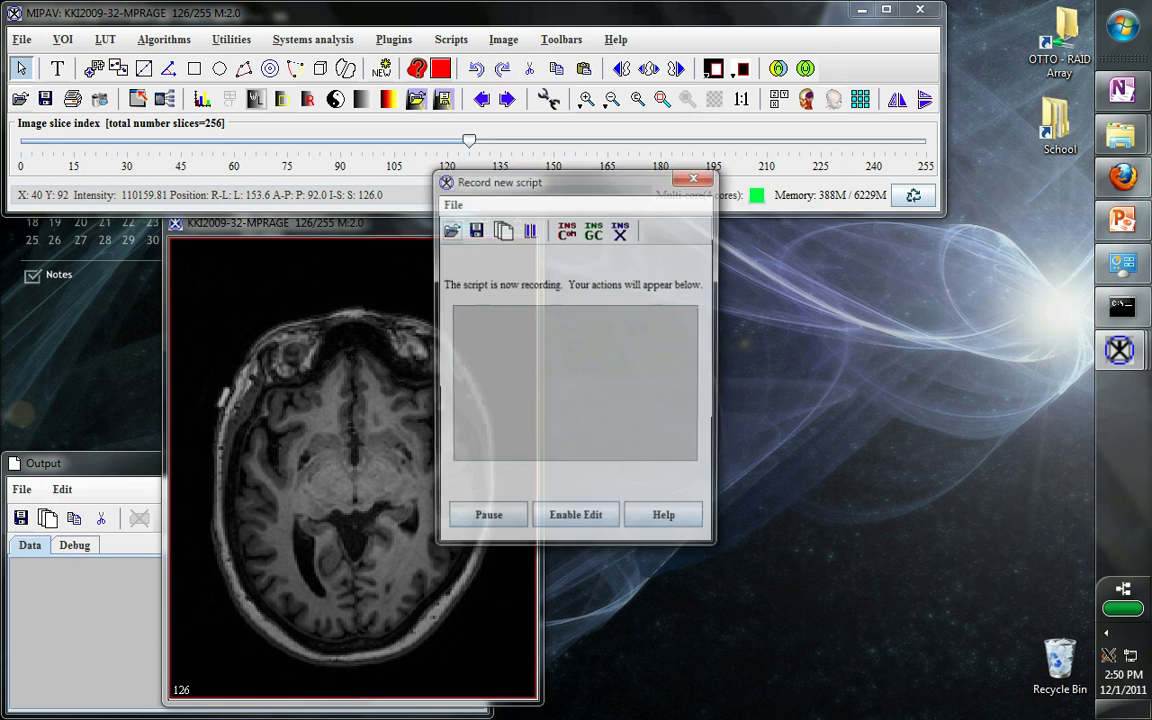
{"action": "left_click_drag", "start_coordinate": [720, 313], "coordinate": [769, 296]}
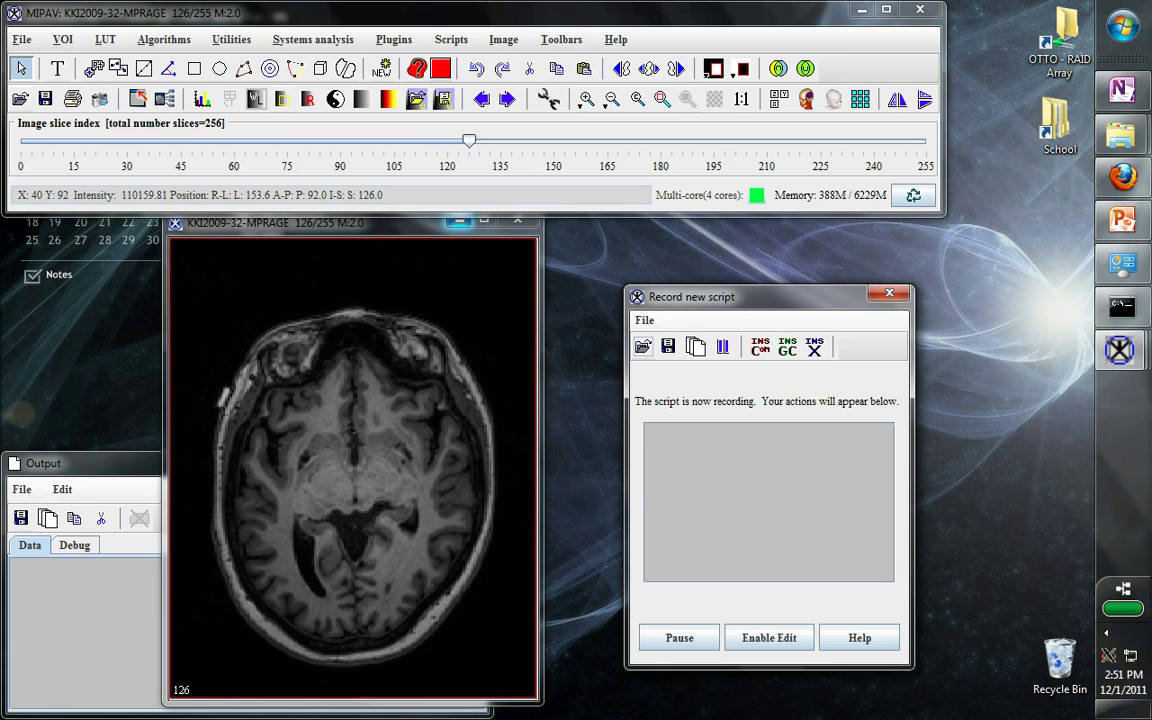
{"action": "left_click", "coordinate": [420, 222]}
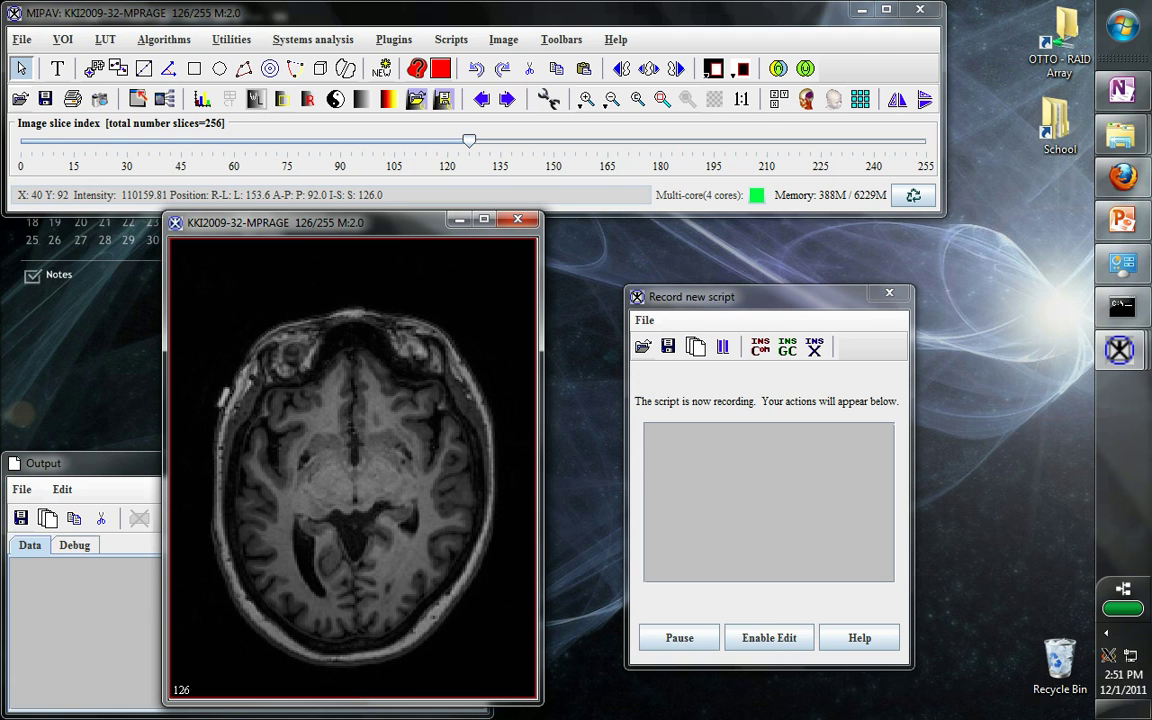
{"action": "left_click_drag", "start_coordinate": [420, 222], "coordinate": [423, 231]}
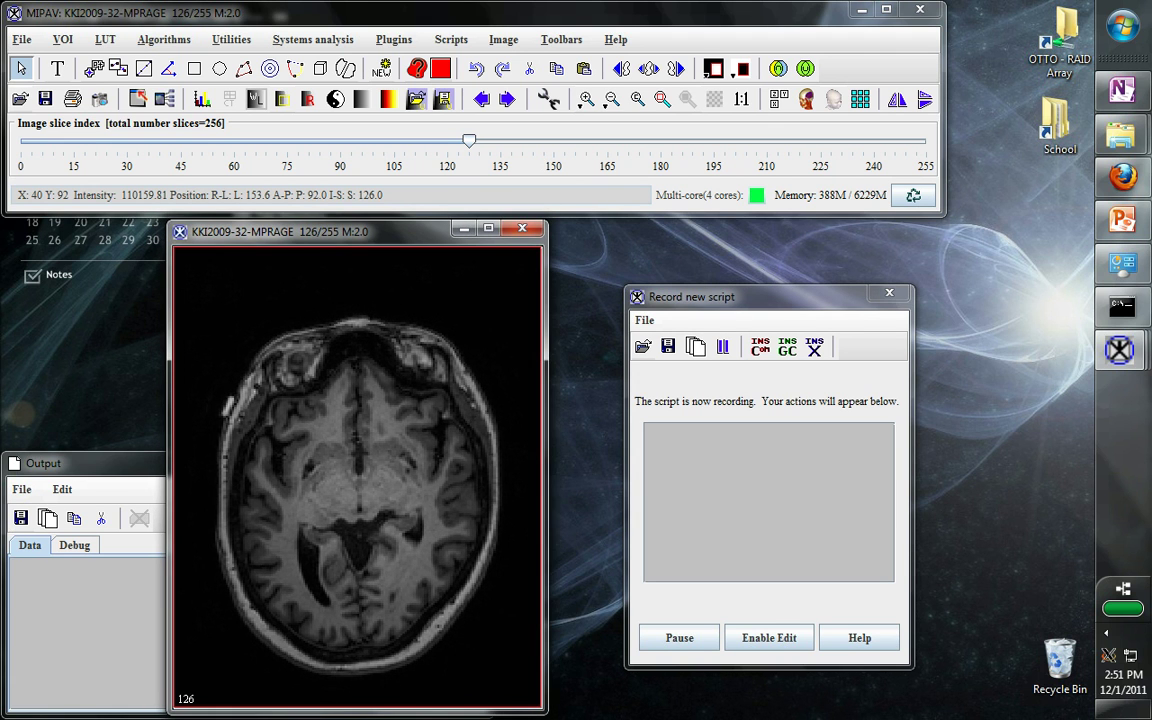
Apply a Gaussian blur to the whole MPRAGE image with X, Y and Z scales of 3, output to a new image.
{"action": "left_click", "coordinate": [164, 39]}
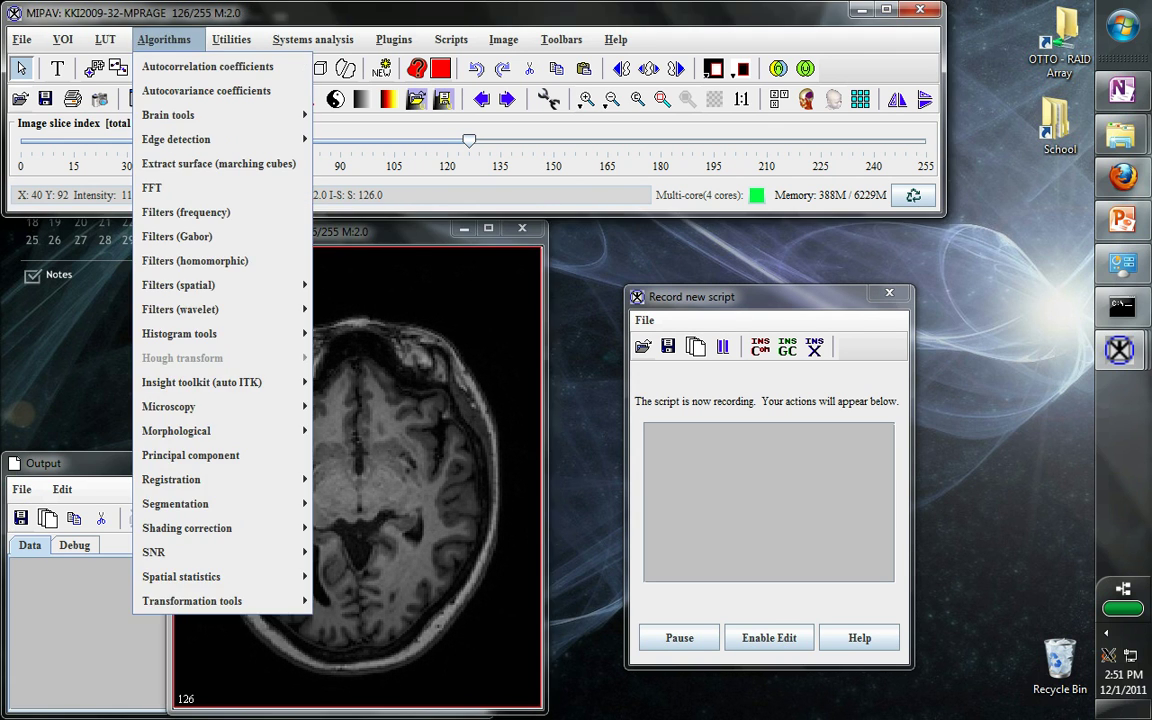
{"action": "mouse_move", "coordinate": [200, 285]}
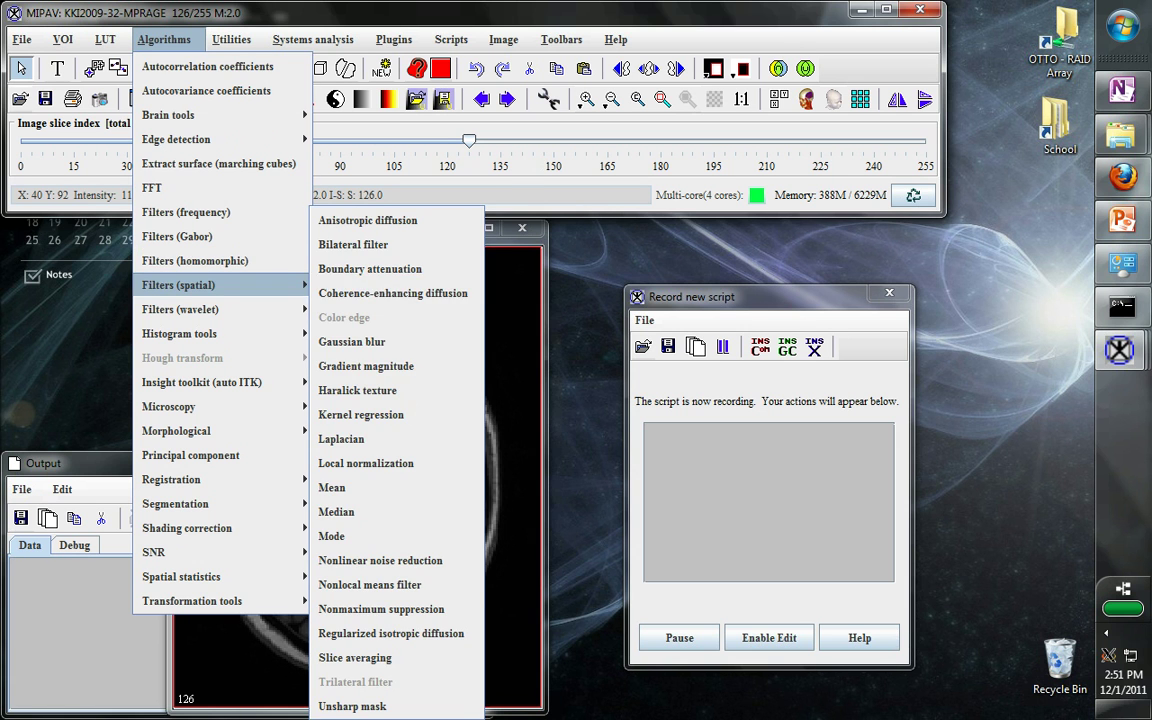
{"action": "left_click", "coordinate": [352, 341]}
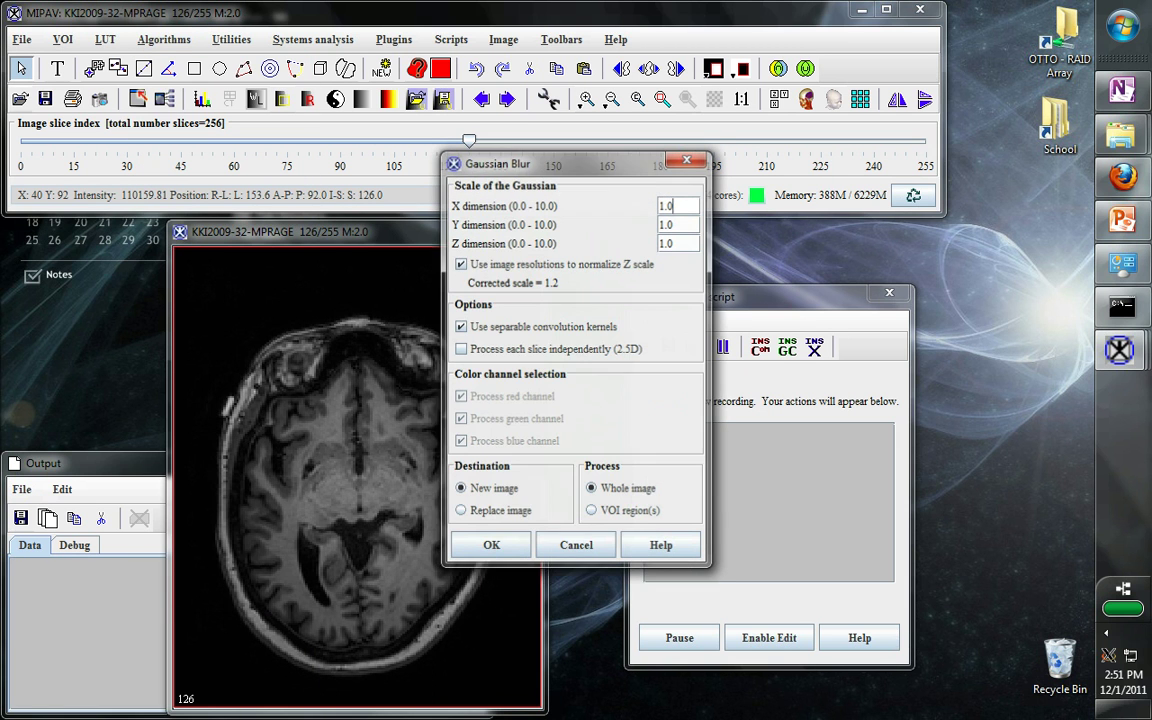
{"action": "type", "text": "3"}
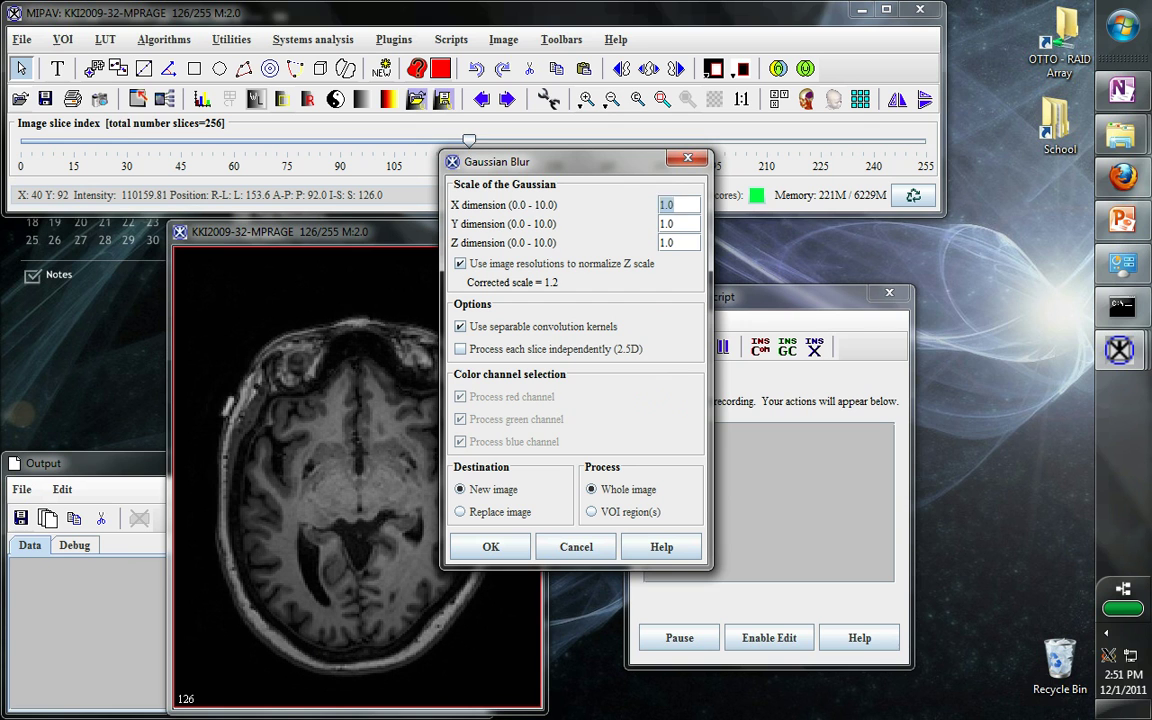
{"action": "key", "text": "Tab"}
{"action": "type", "text": "1"}
{"action": "key", "text": "BackSpace"}
{"action": "type", "text": "3"}
{"action": "key", "text": "Tab"}
{"action": "type", "text": "3"}
{"action": "key", "text": "Return"}
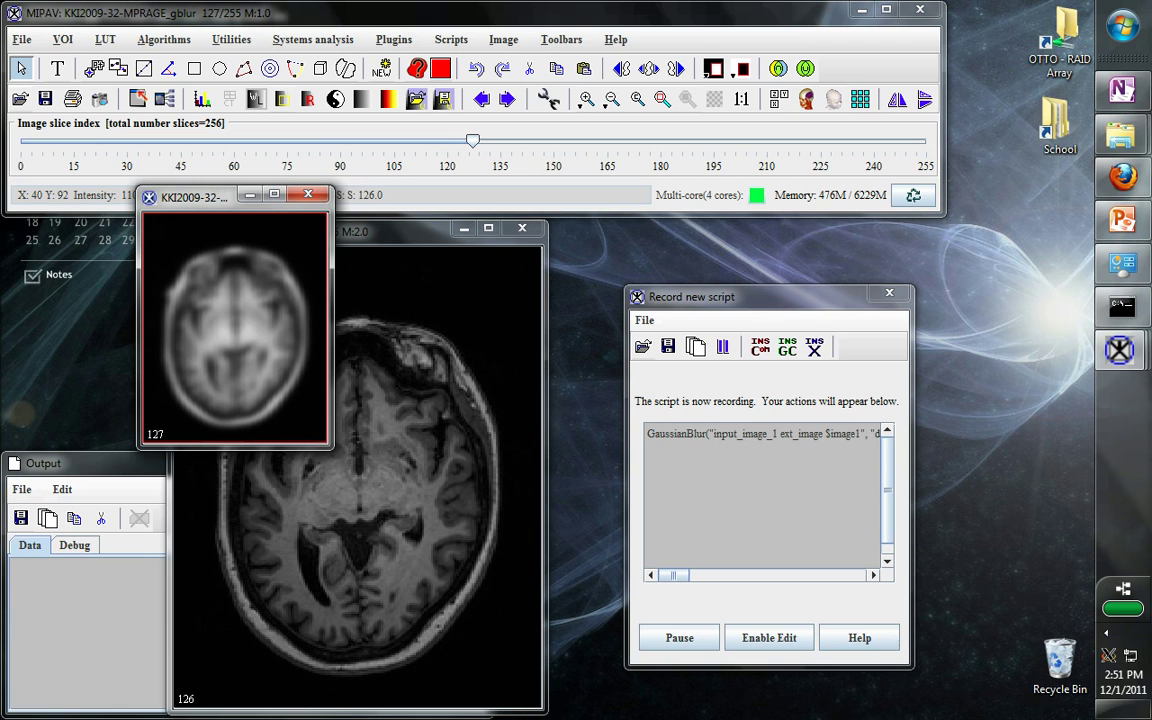
Save the blurred image as KKI2009-32-MPRAGE_gblur in NIFTI format, covering slices 0 to 255.
{"action": "left_click", "coordinate": [585, 99]}
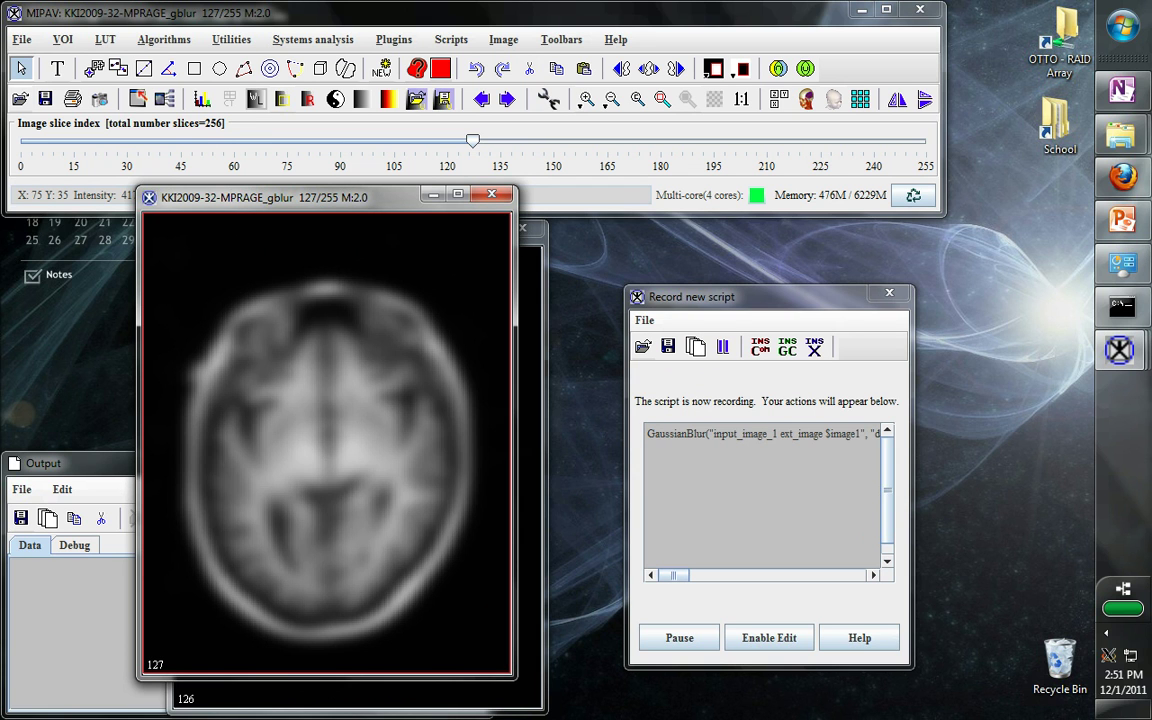
{"action": "left_click_drag", "start_coordinate": [300, 197], "coordinate": [322, 229]}
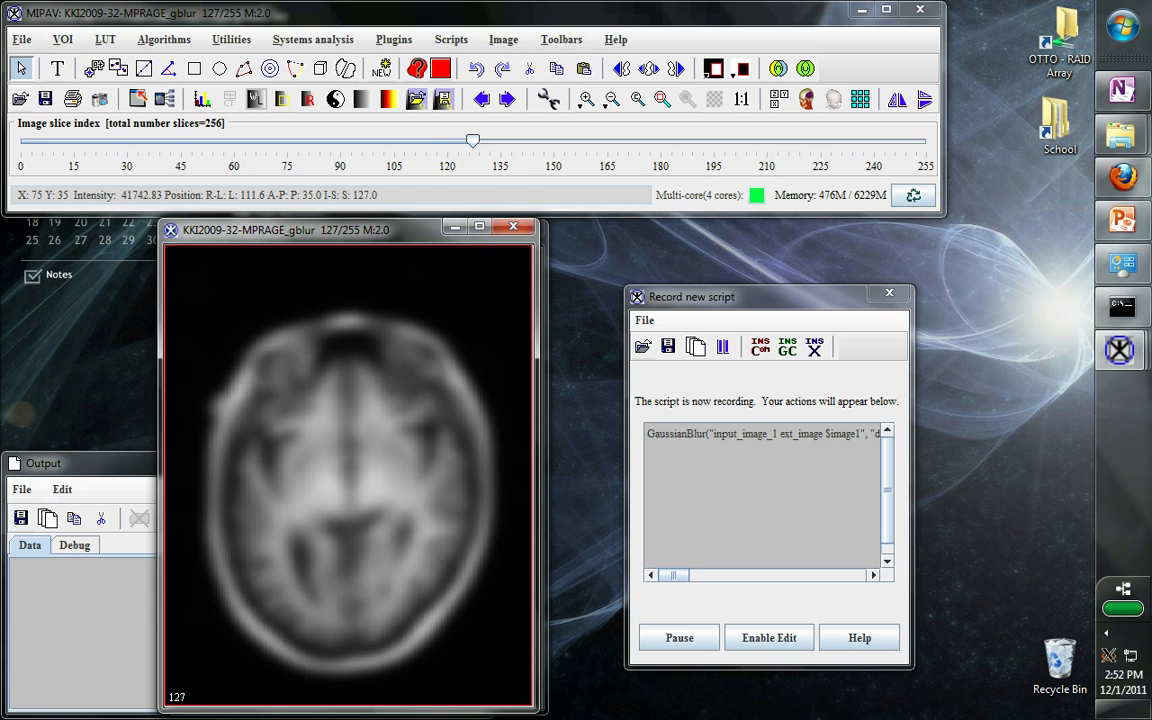
{"action": "left_click", "coordinate": [21, 39]}
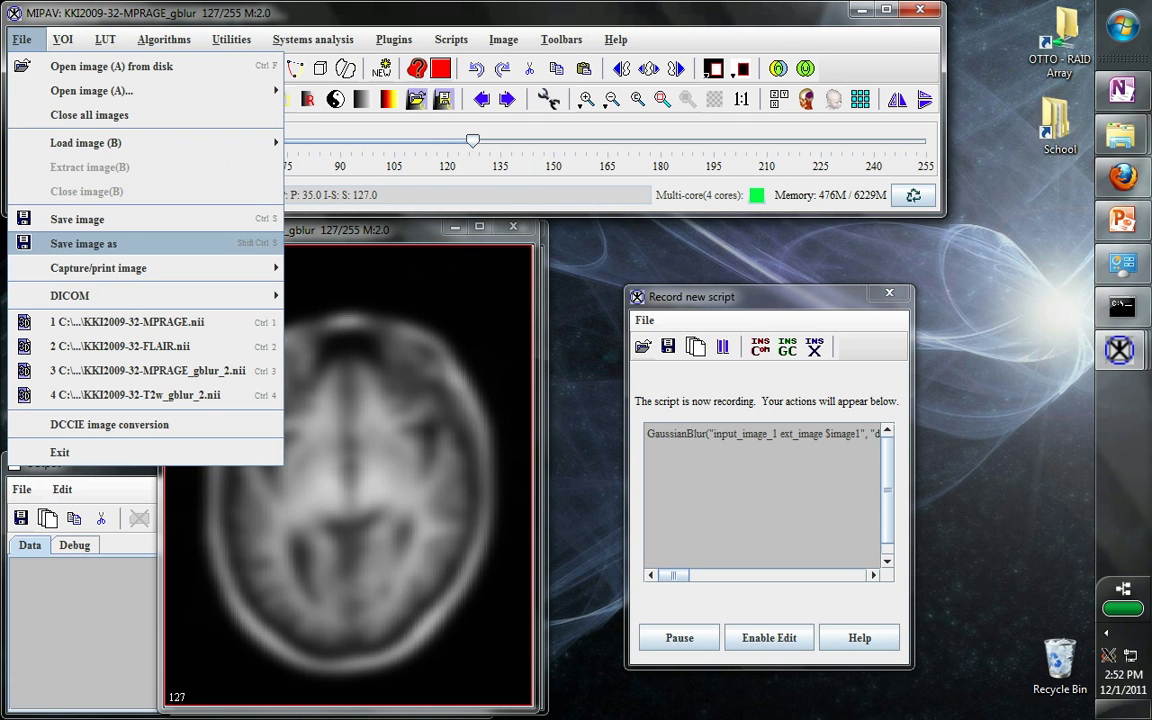
{"action": "key", "text": "Return"}
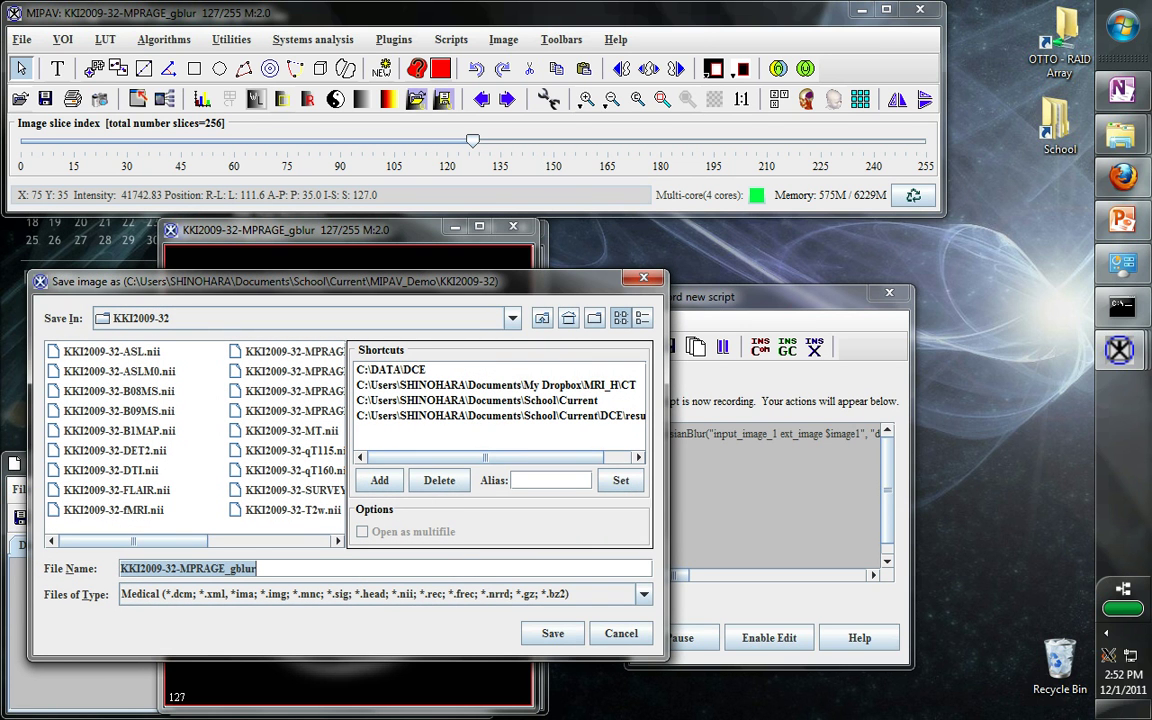
{"action": "key", "text": "Return"}
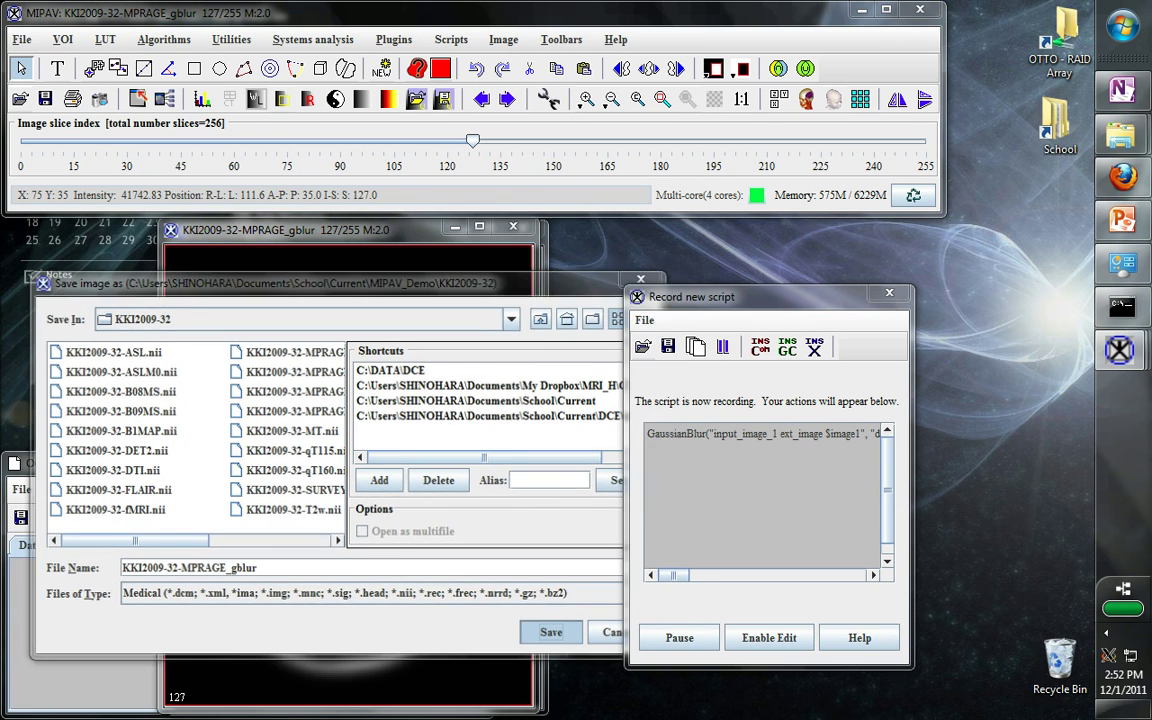
{"action": "scroll", "coordinate": [570, 350], "scroll_direction": "down", "scroll_amount": 7}
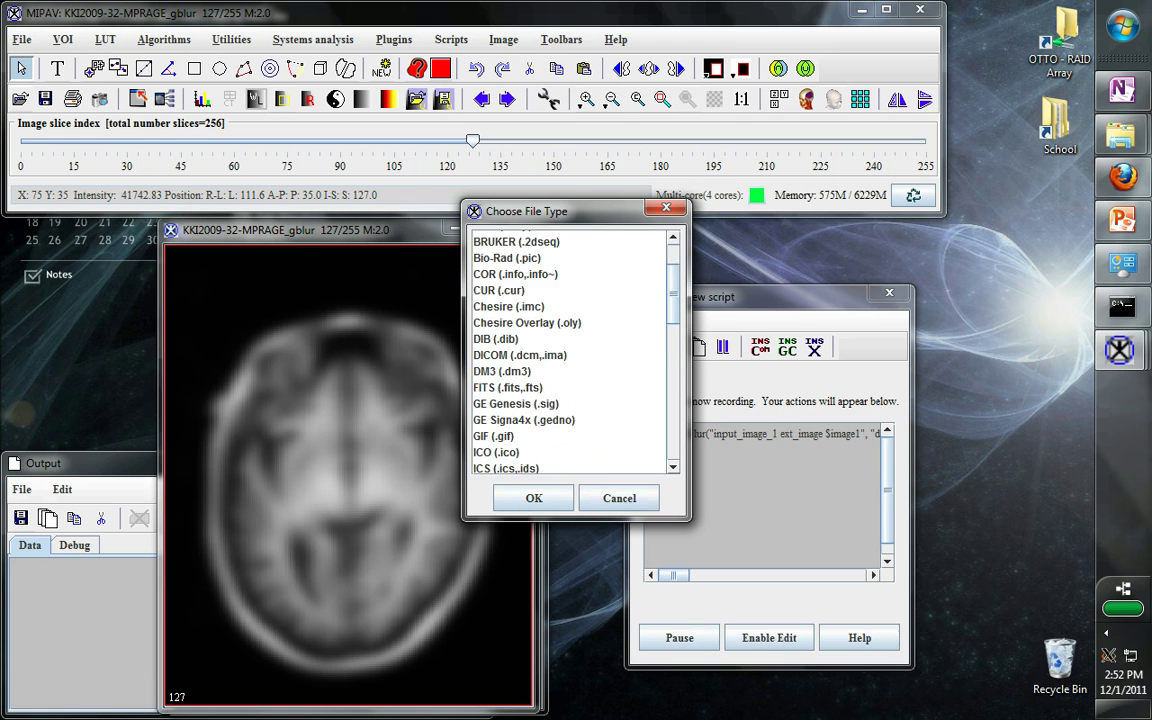
{"action": "scroll", "coordinate": [568, 350], "scroll_direction": "down", "scroll_amount": 1}
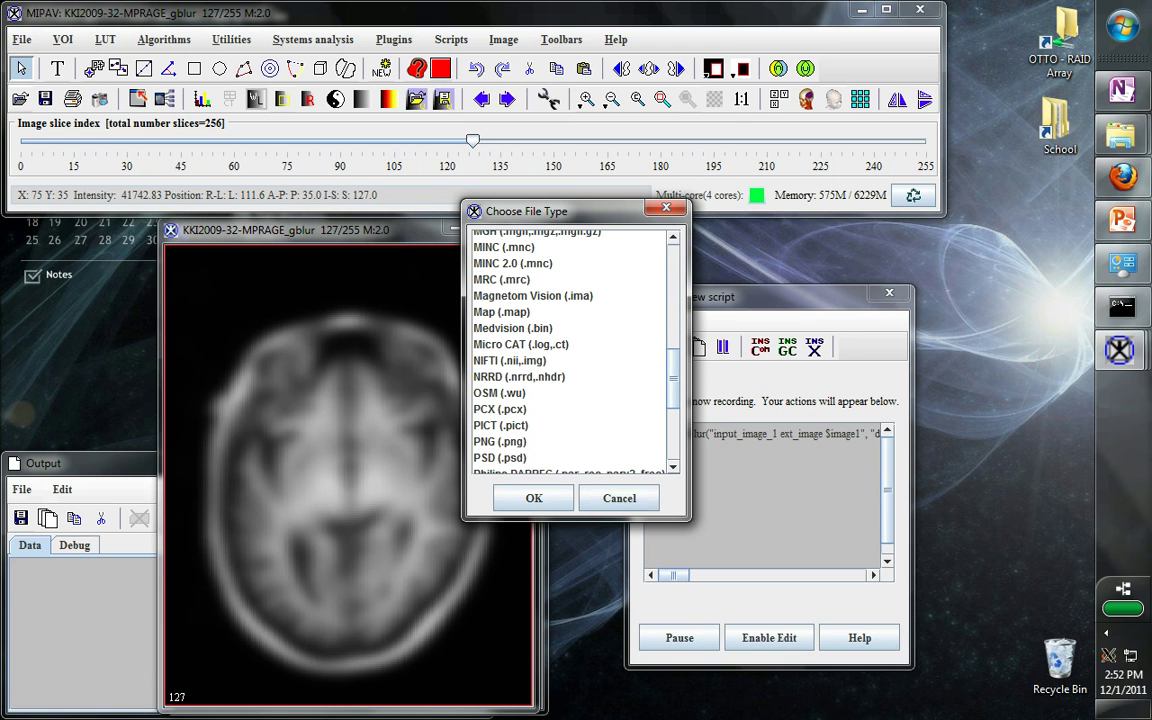
{"action": "left_click", "coordinate": [568, 376]}
{"action": "left_click", "coordinate": [509, 360]}
{"action": "left_click", "coordinate": [533, 497]}
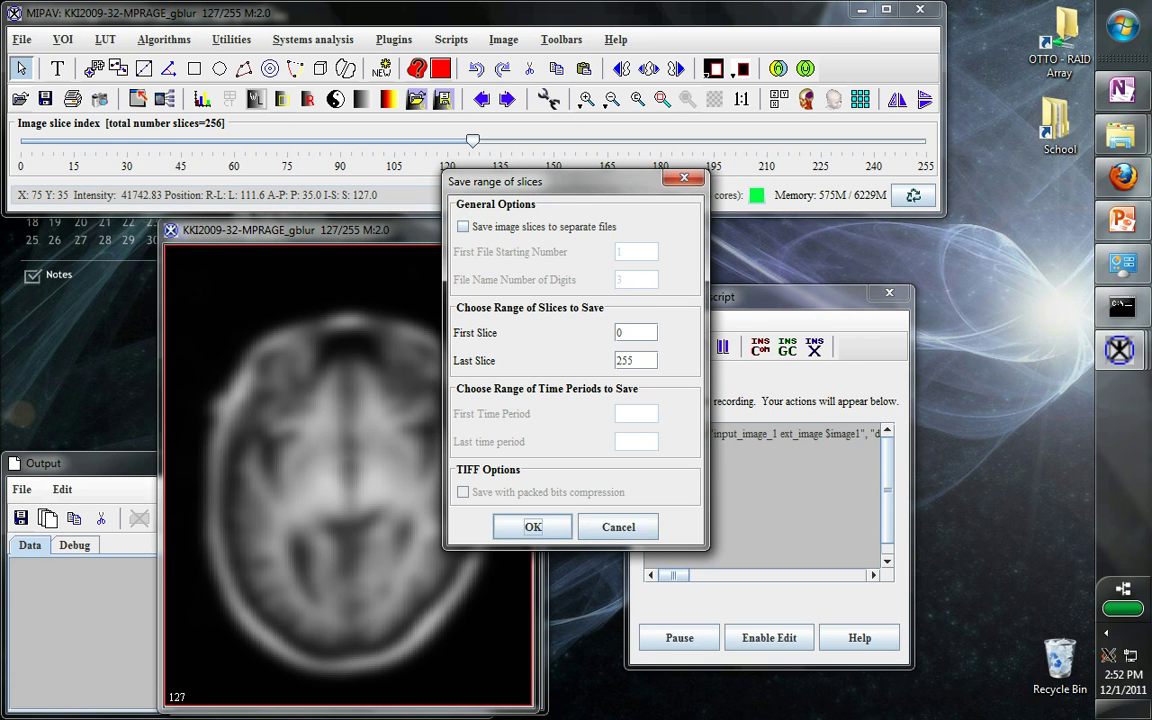
{"action": "left_click", "coordinate": [533, 527]}
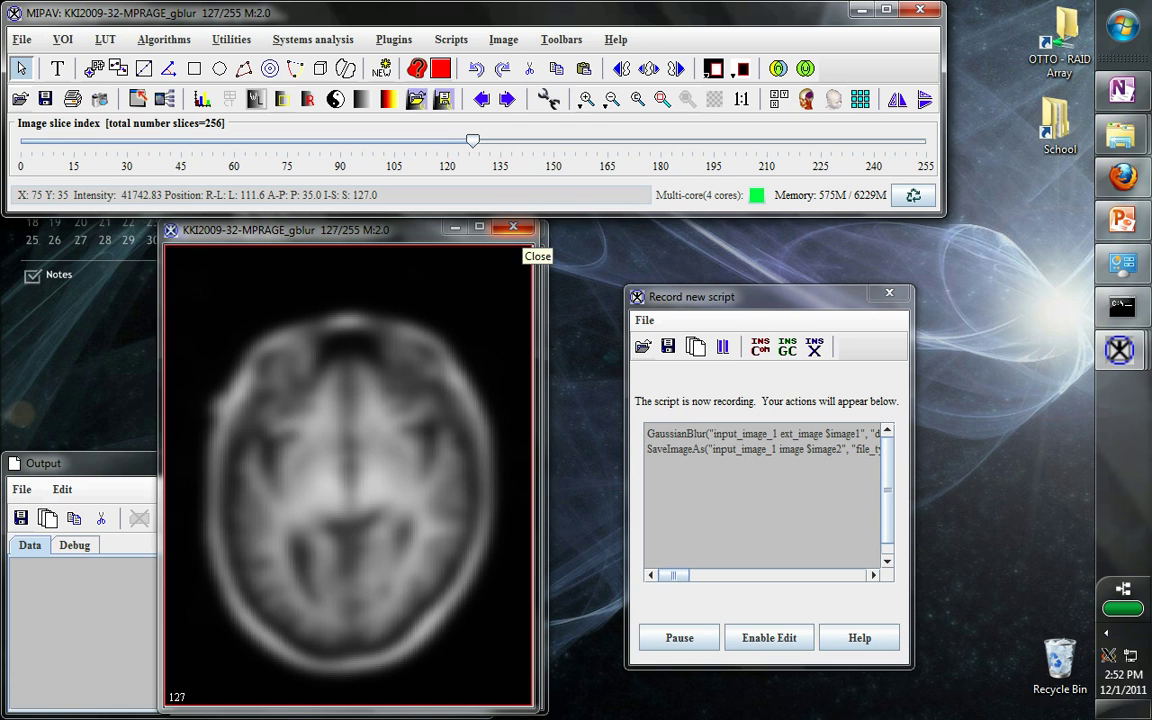
Close the blurred and original MPRAGE images and free the unused memory.
{"action": "left_click_drag", "start_coordinate": [429, 229], "coordinate": [432, 234]}
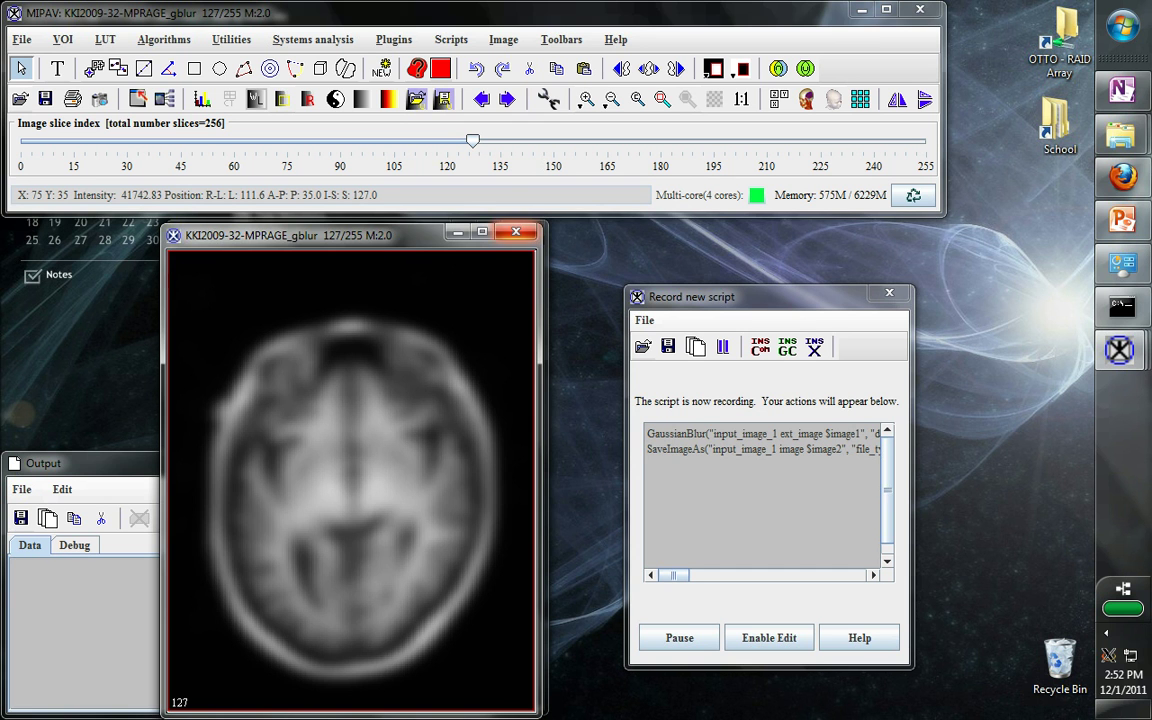
{"action": "left_click", "coordinate": [515, 231]}
{"action": "left_click", "coordinate": [519, 229]}
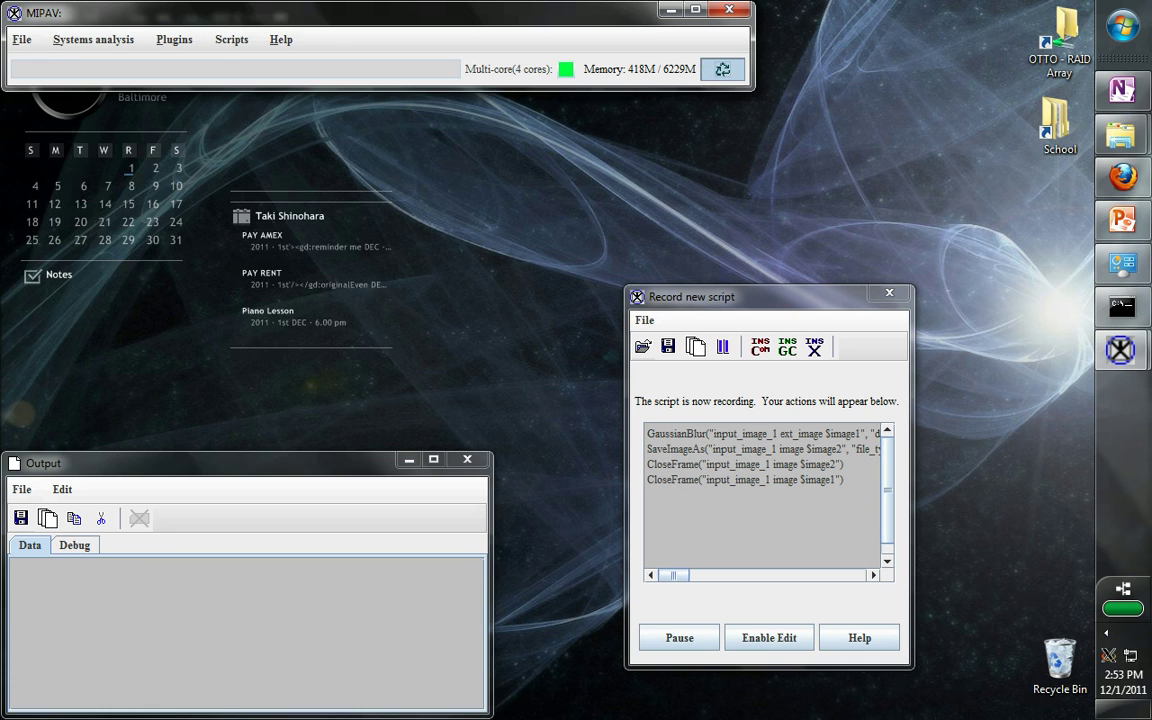
{"action": "left_click", "coordinate": [722, 69]}
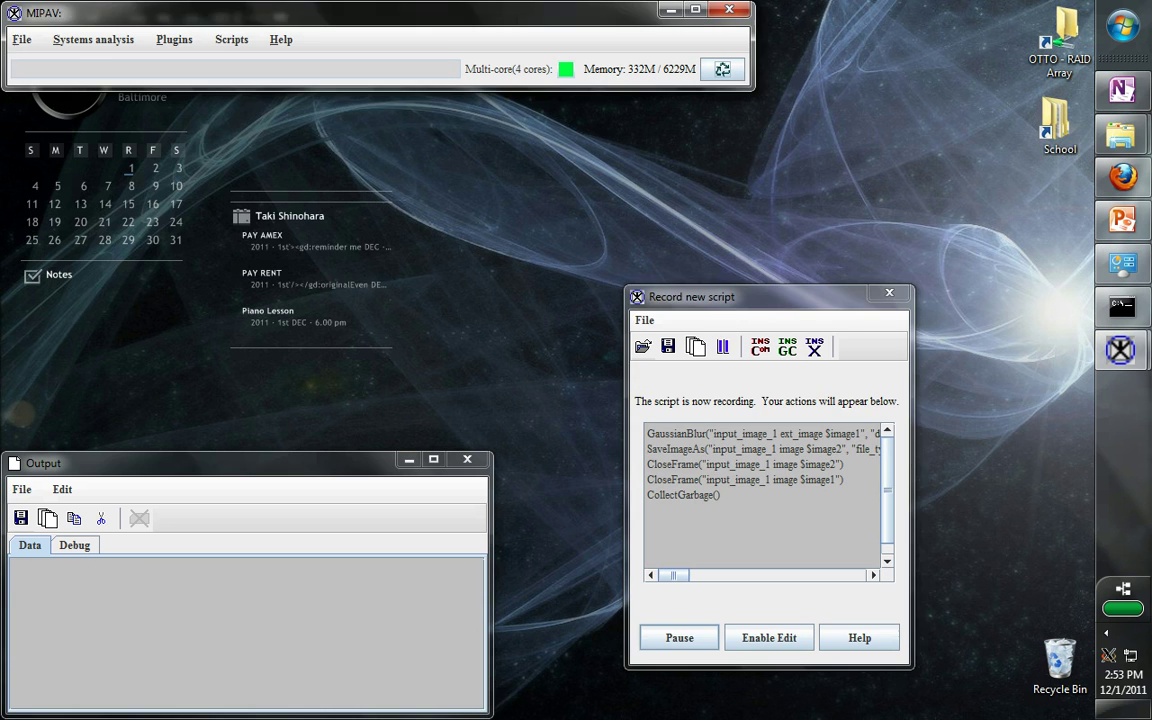
Pause the script recording, save it as blurscript.sct in the MIPAV_Demo folder and close the recorder.
{"action": "left_click", "coordinate": [677, 637]}
{"action": "left_click", "coordinate": [668, 346]}
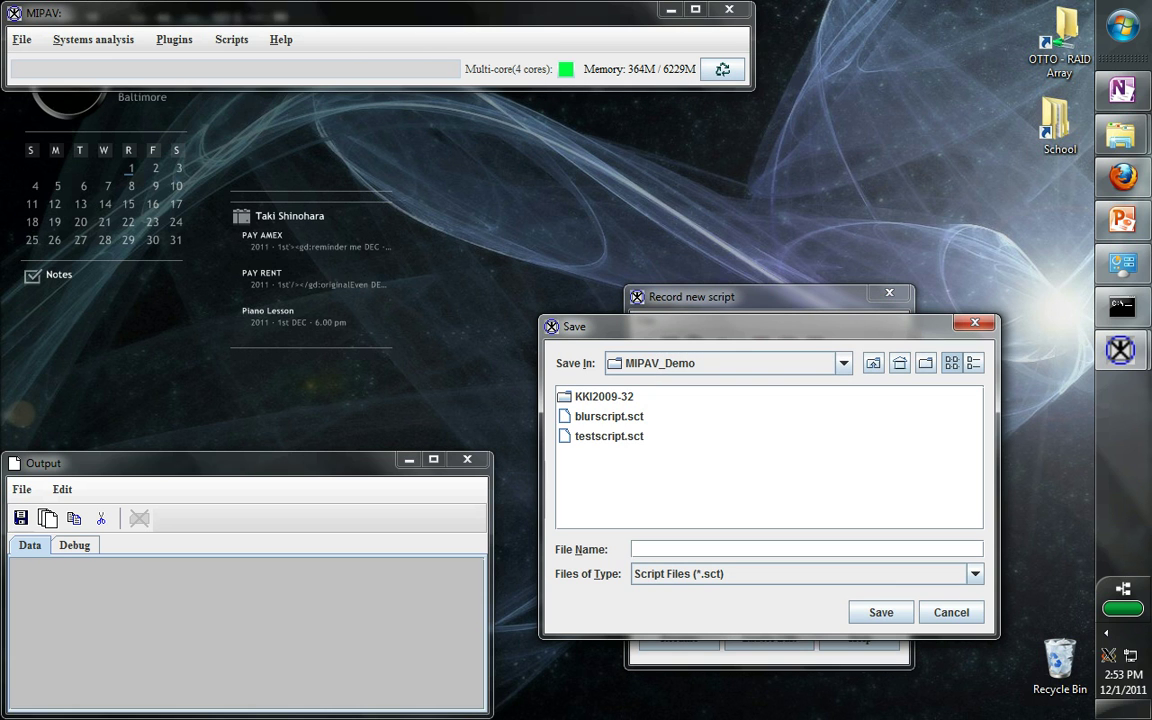
{"action": "left_click", "coordinate": [608, 416]}
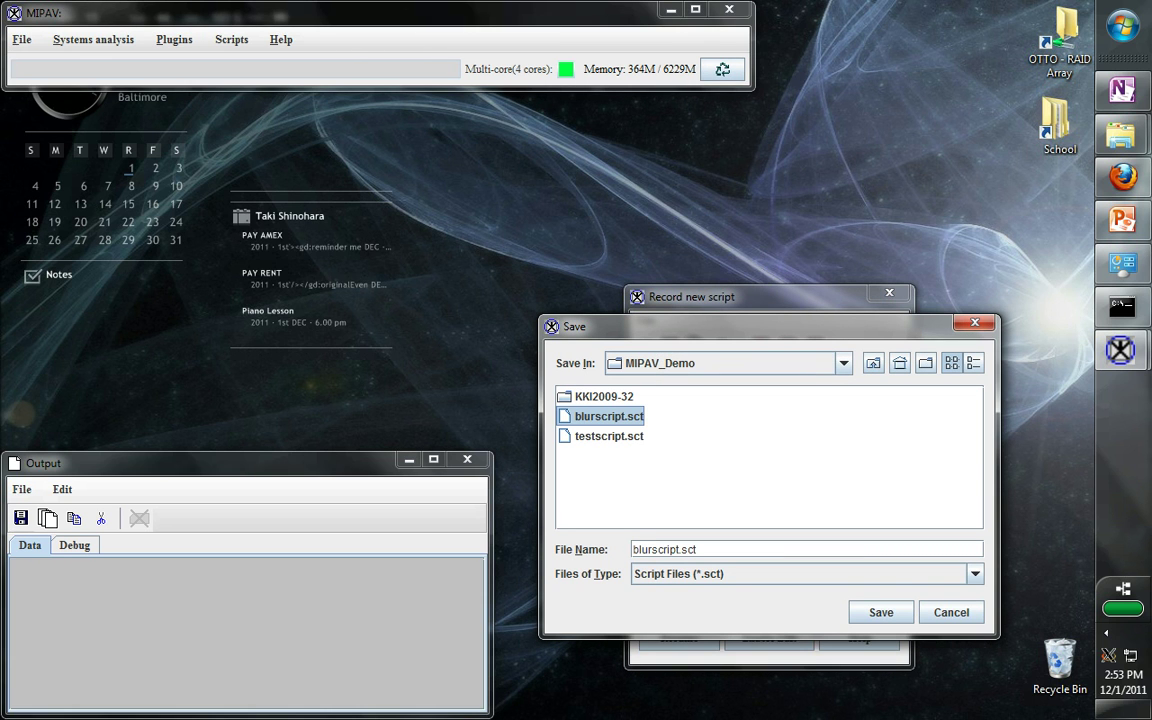
{"action": "left_click", "coordinate": [881, 612]}
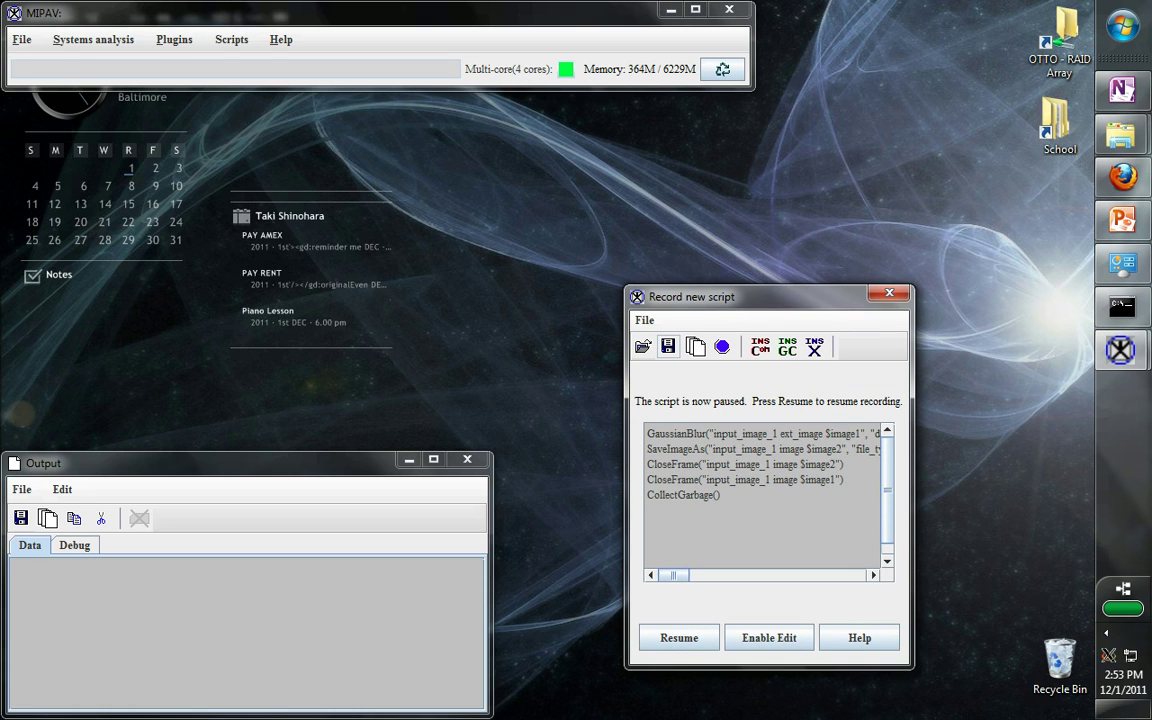
{"action": "left_click", "coordinate": [887, 293]}
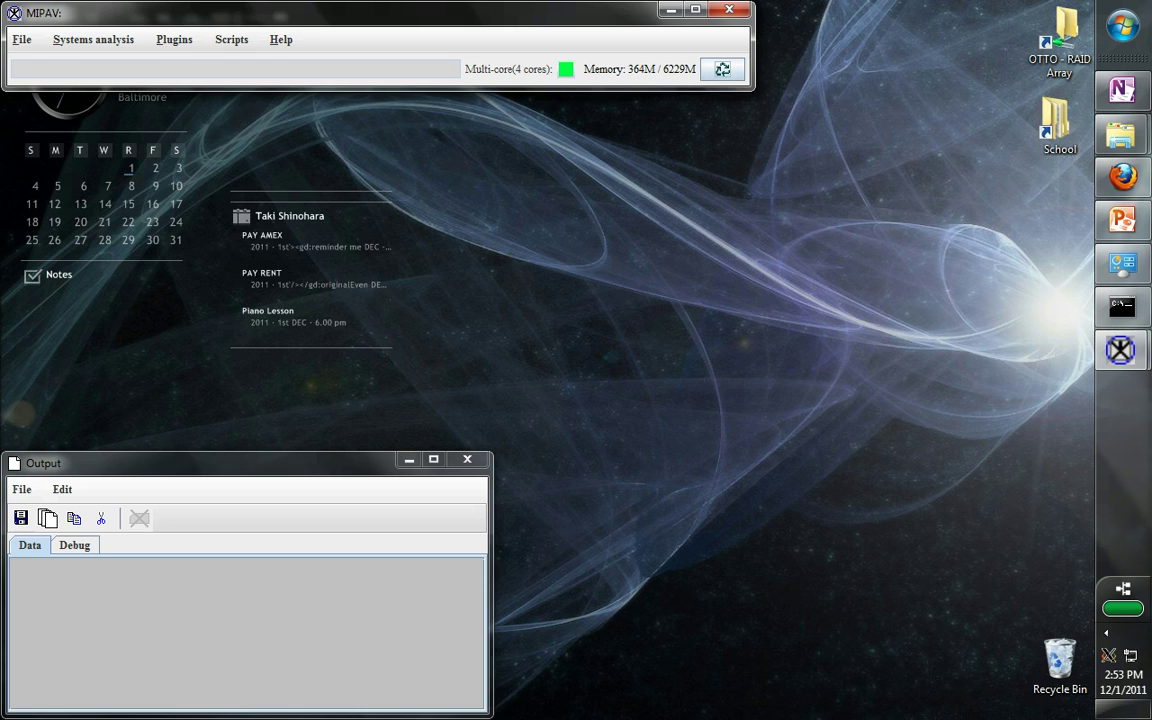
Open the file chooser for selecting a saved script to run.
{"action": "left_click", "coordinate": [231, 39]}
{"action": "left_click", "coordinate": [243, 90]}
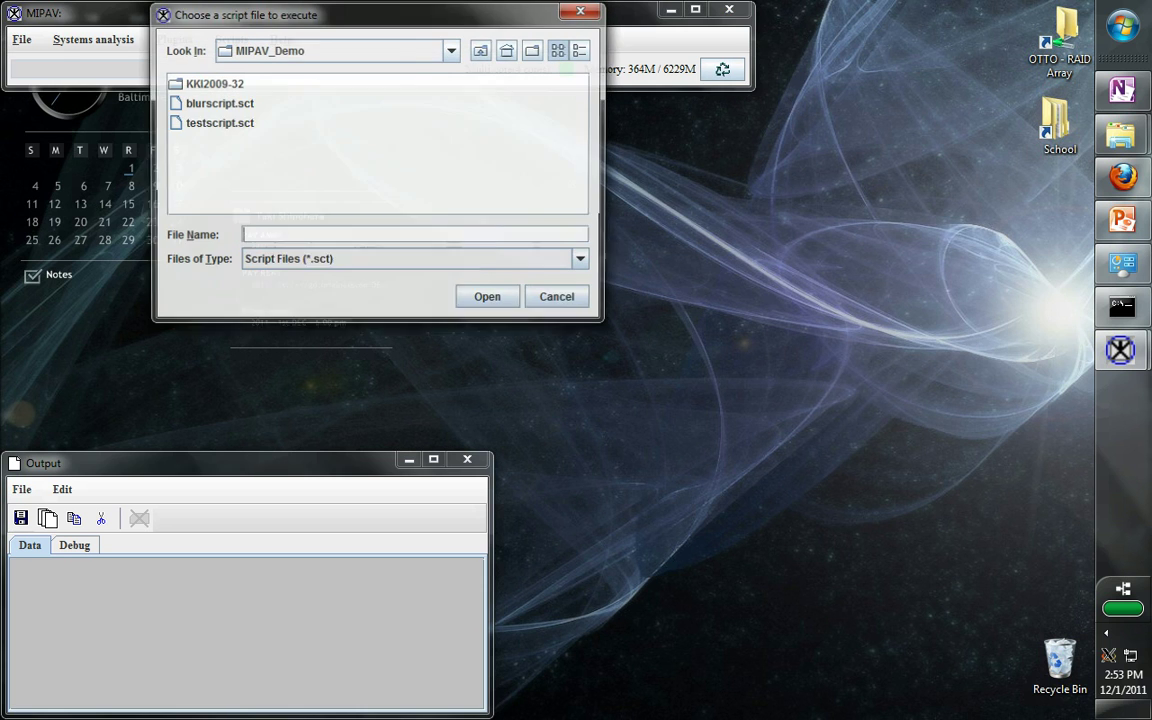
{"action": "left_click", "coordinate": [205, 83]}
{"action": "key", "text": "Return"}
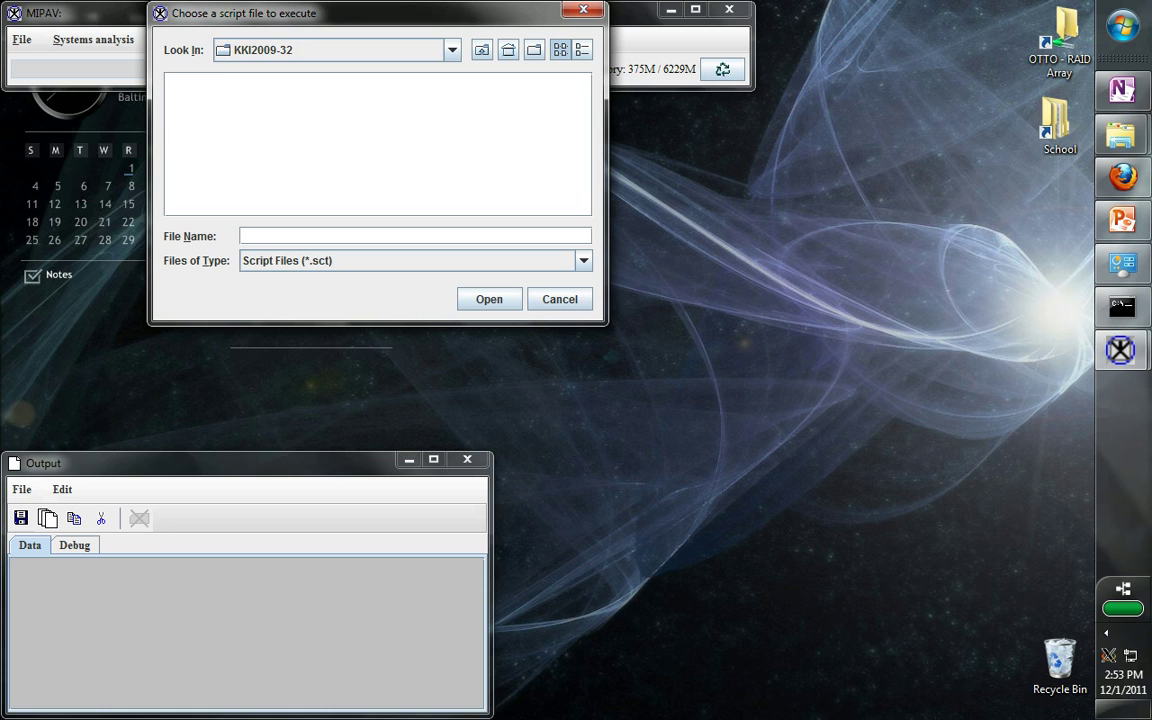
{"action": "left_click", "coordinate": [451, 50]}
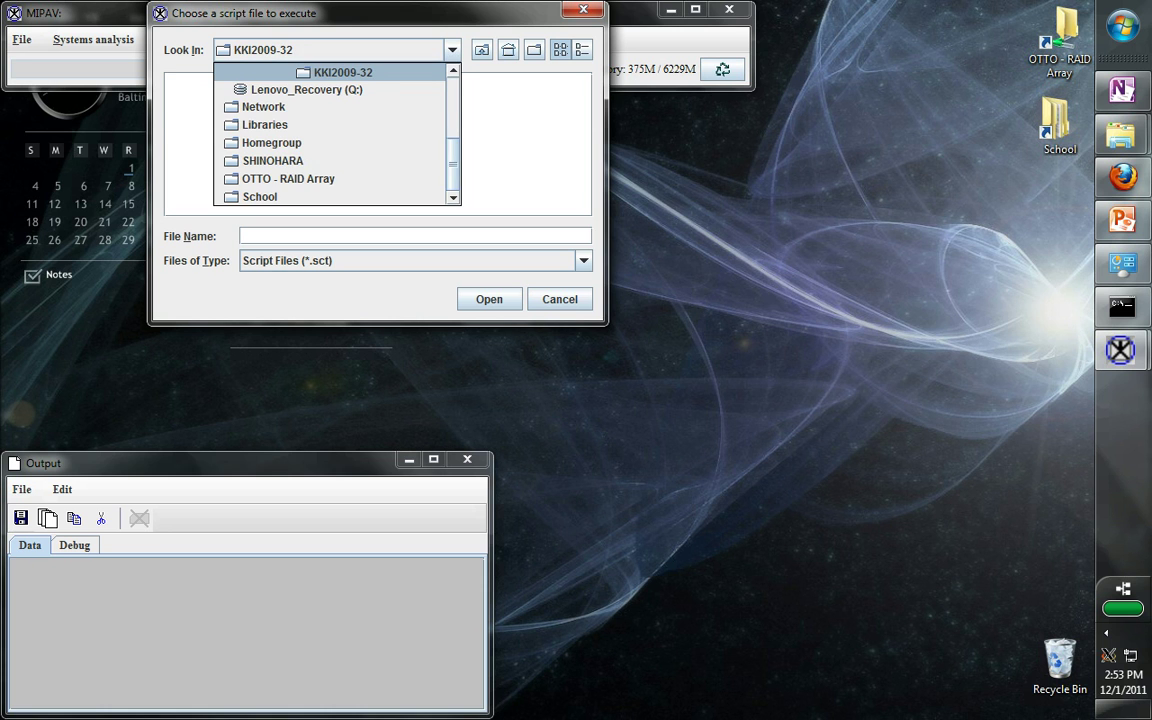
{"action": "key", "text": "Up"}
{"action": "key", "text": "Up"}
{"action": "key", "text": "Down"}
{"action": "key", "text": "Return"}
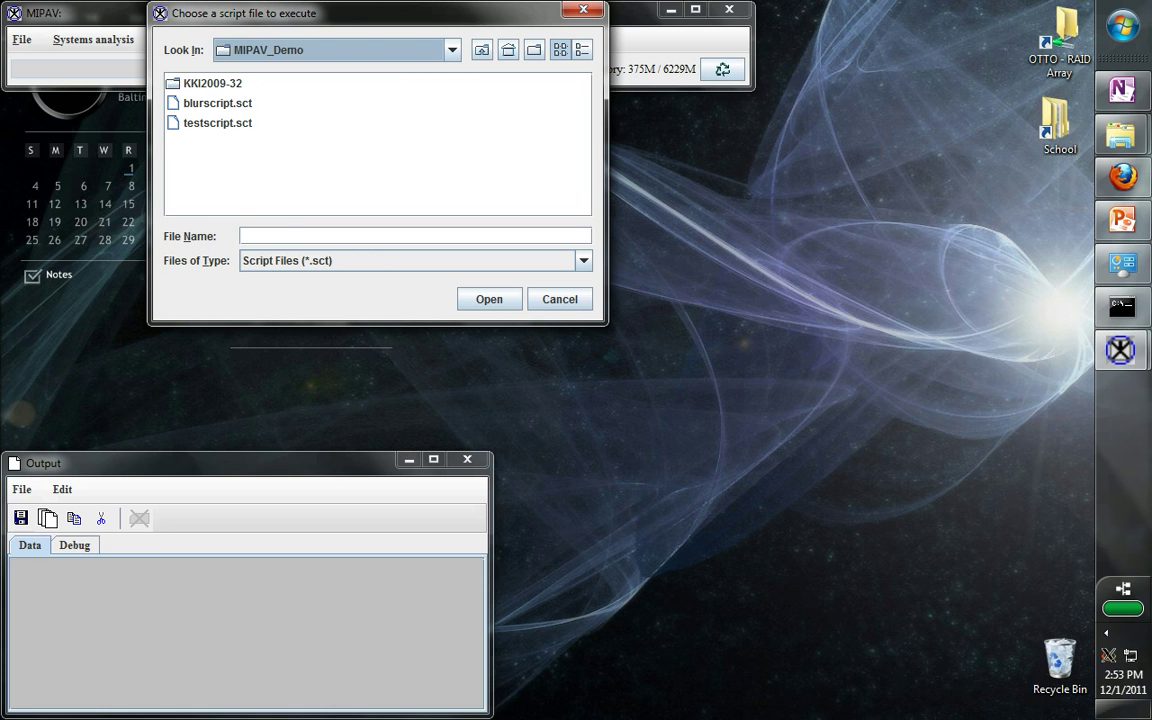
Load blurscript.sct from the MIPAV_Demo folder for execution.
{"action": "key", "text": "Tab"}
{"action": "key", "text": "Down"}
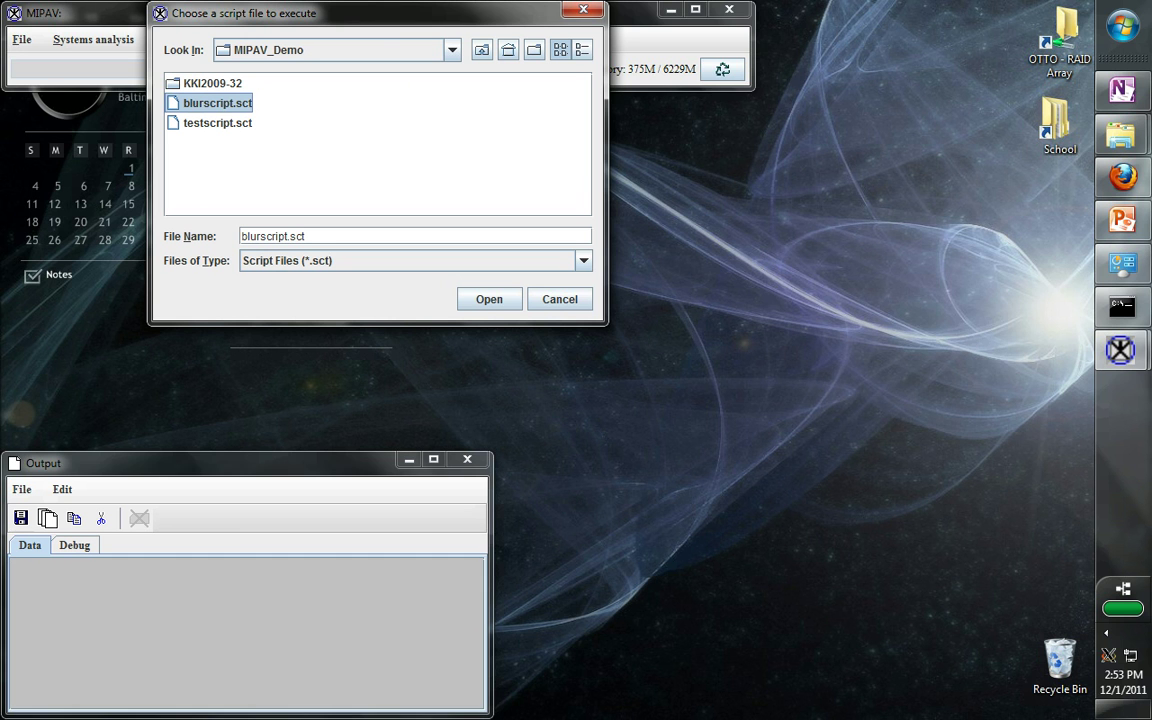
{"action": "key", "text": "Return"}
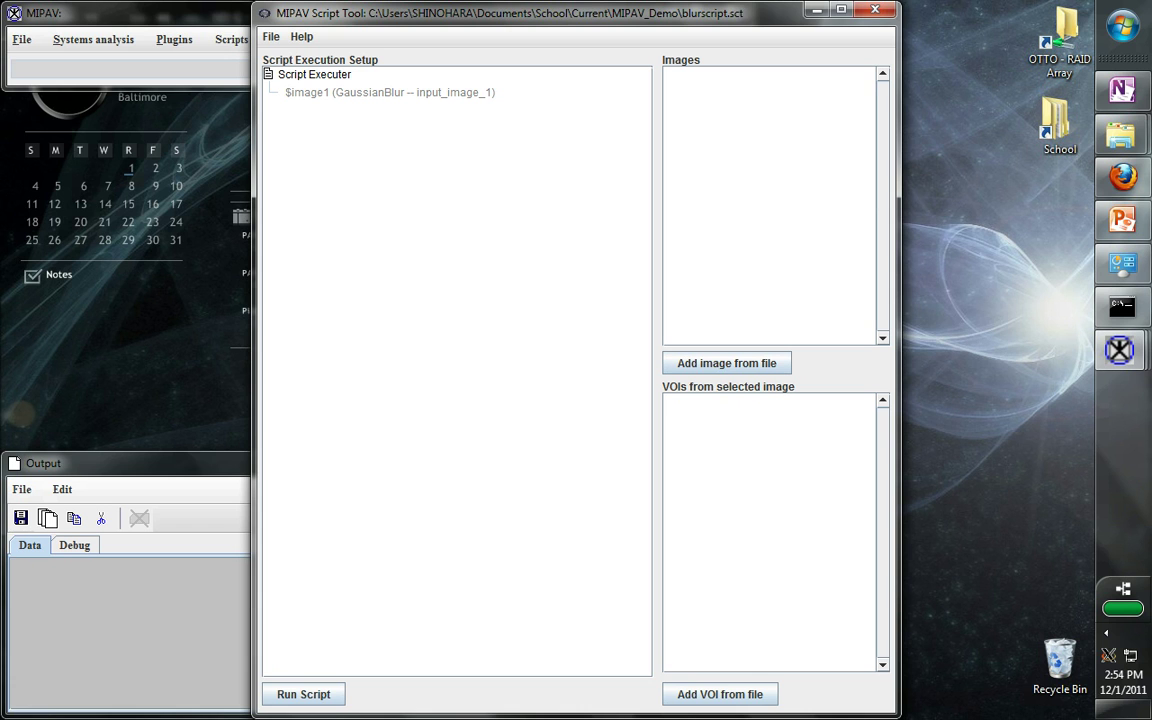
Add KKI2009-32-MPRAGE.nii and KKI2009-32-T2w.nii from the KKI2009-32 folder to the script's image list.
{"action": "left_click", "coordinate": [725, 363]}
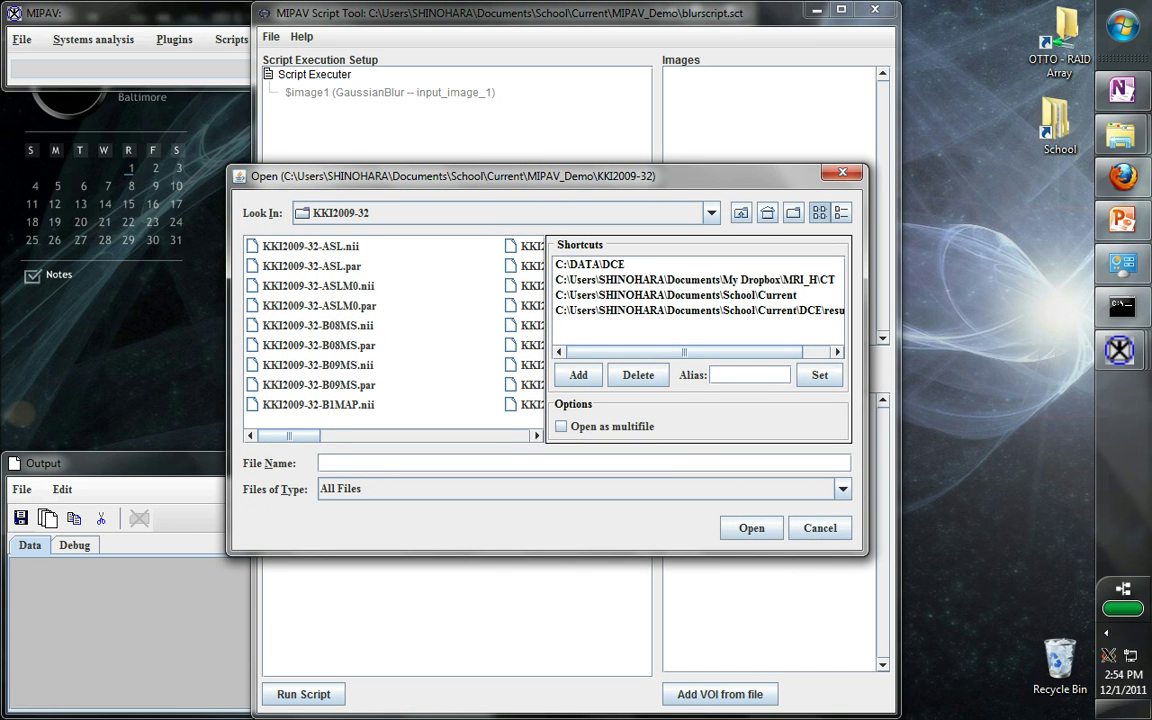
{"action": "left_click_drag", "start_coordinate": [289, 434], "coordinate": [350, 435]}
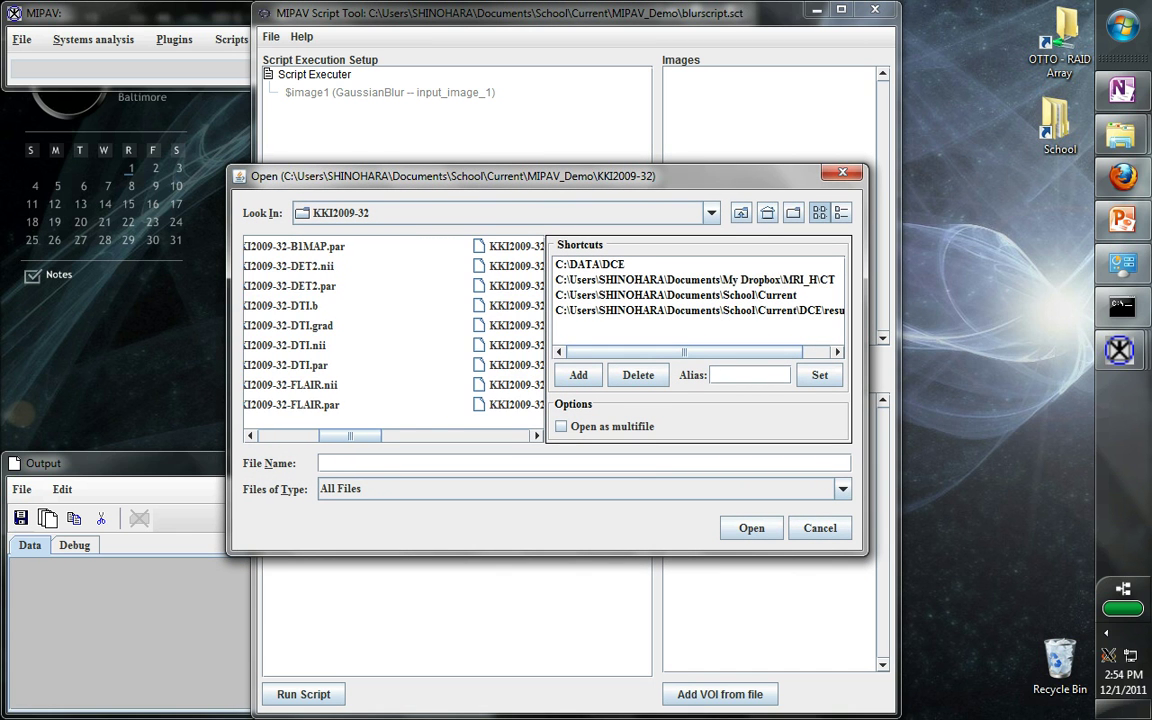
{"action": "scroll", "coordinate": [390, 330], "scroll_direction": "right", "scroll_amount": 3}
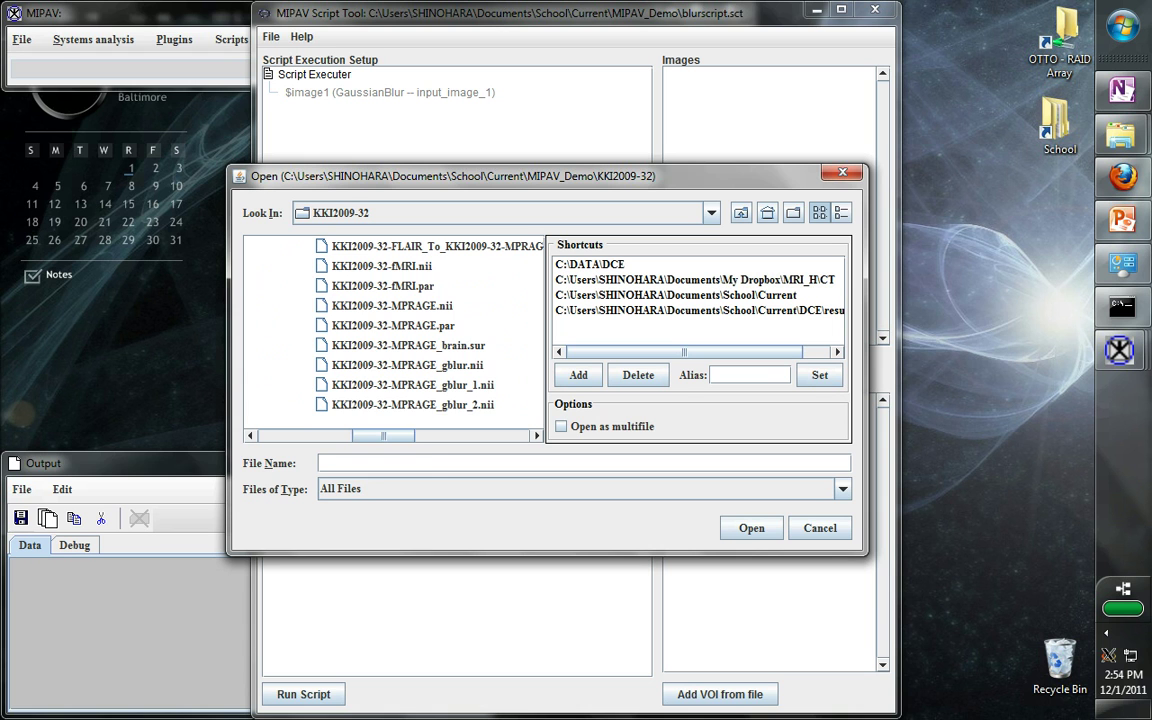
{"action": "left_click", "coordinate": [391, 304]}
{"action": "scroll", "coordinate": [390, 330], "scroll_direction": "right", "scroll_amount": 3}
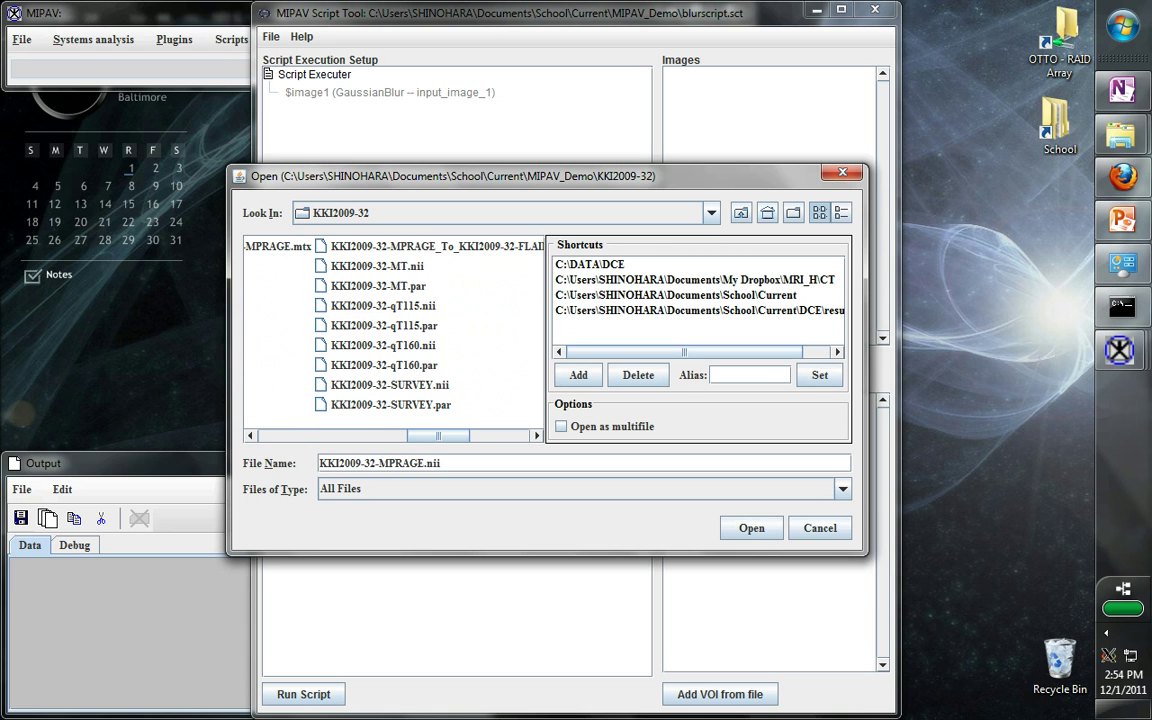
{"action": "scroll", "coordinate": [390, 330], "scroll_direction": "right", "scroll_amount": 3}
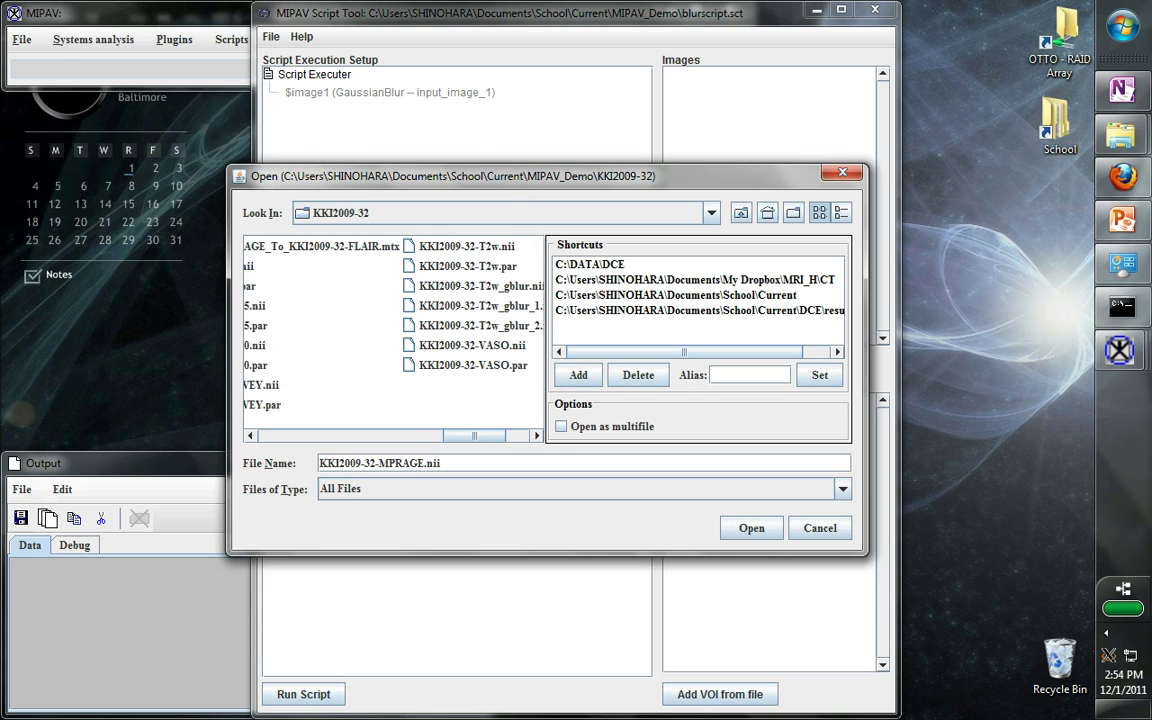
{"action": "left_click", "coordinate": [466, 246], "text": "ctrl"}
{"action": "key", "text": "Return"}
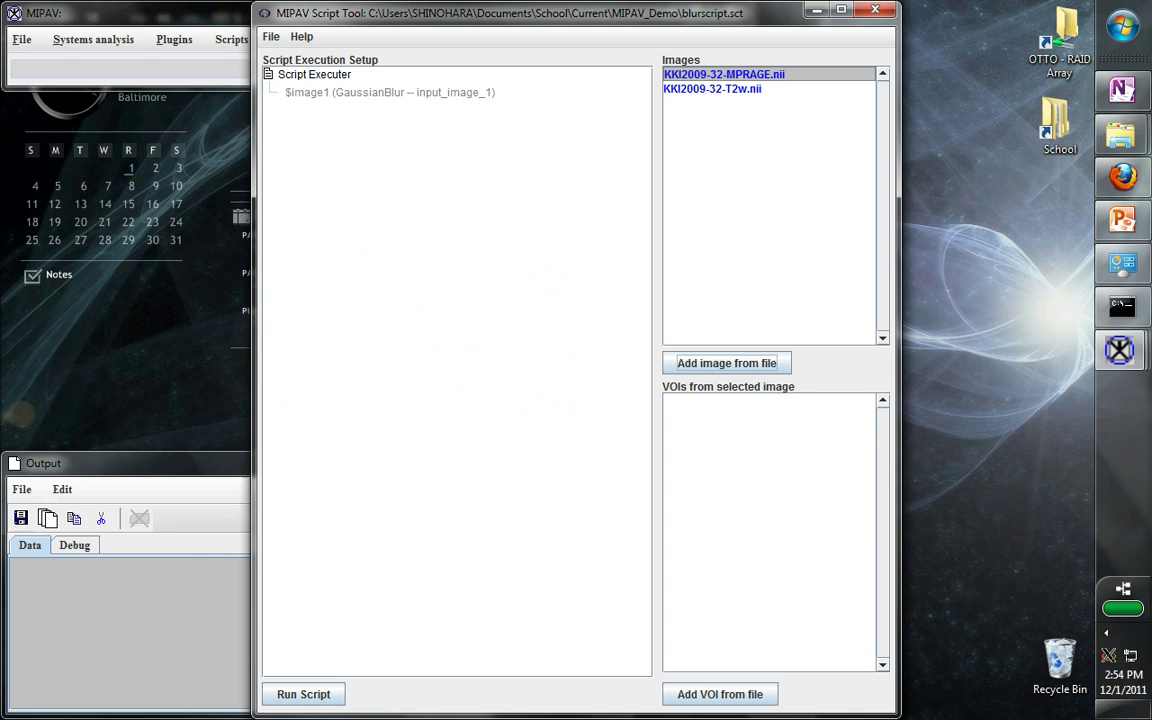
Assign both the T2w and MPRAGE images to the GaussianBlur input $image1 and run the script.
{"action": "left_click", "coordinate": [712, 88], "text": "ctrl"}
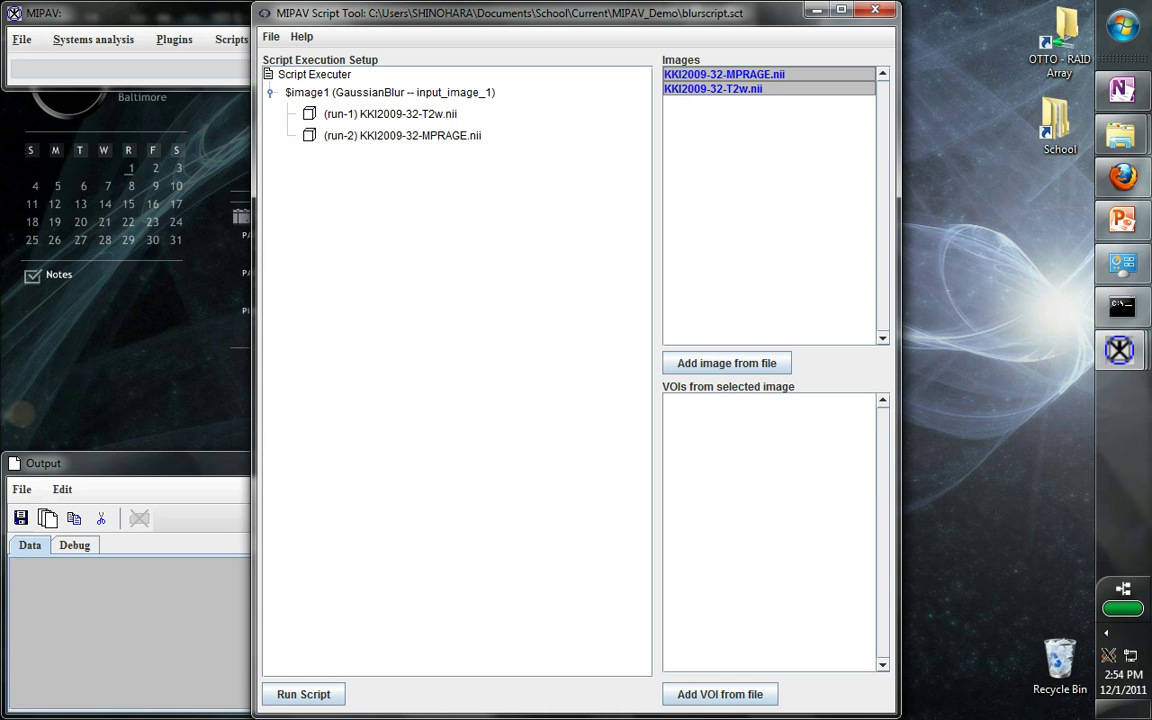
{"action": "left_click", "coordinate": [303, 694]}
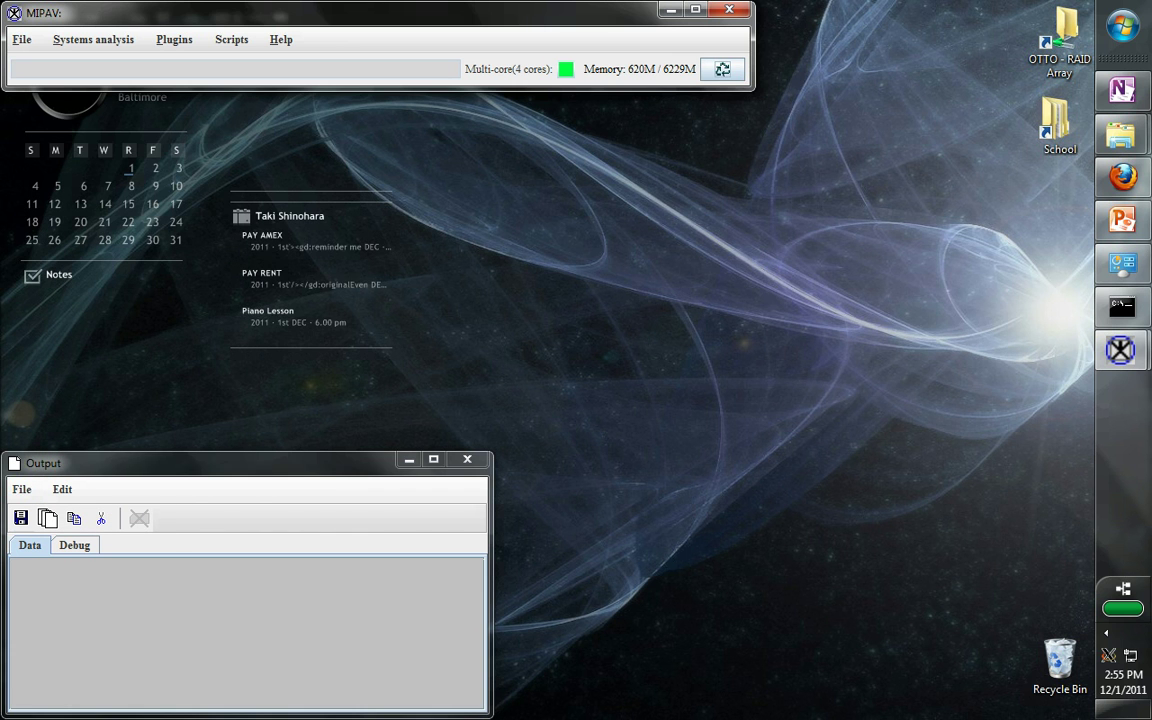
Open the blurred output files KKI2009-32-MPRAGE_gblur.nii and KKI2009-32-T2w_gblur.nii together.
{"action": "left_click", "coordinate": [21, 39]}
{"action": "left_click", "coordinate": [95, 66]}
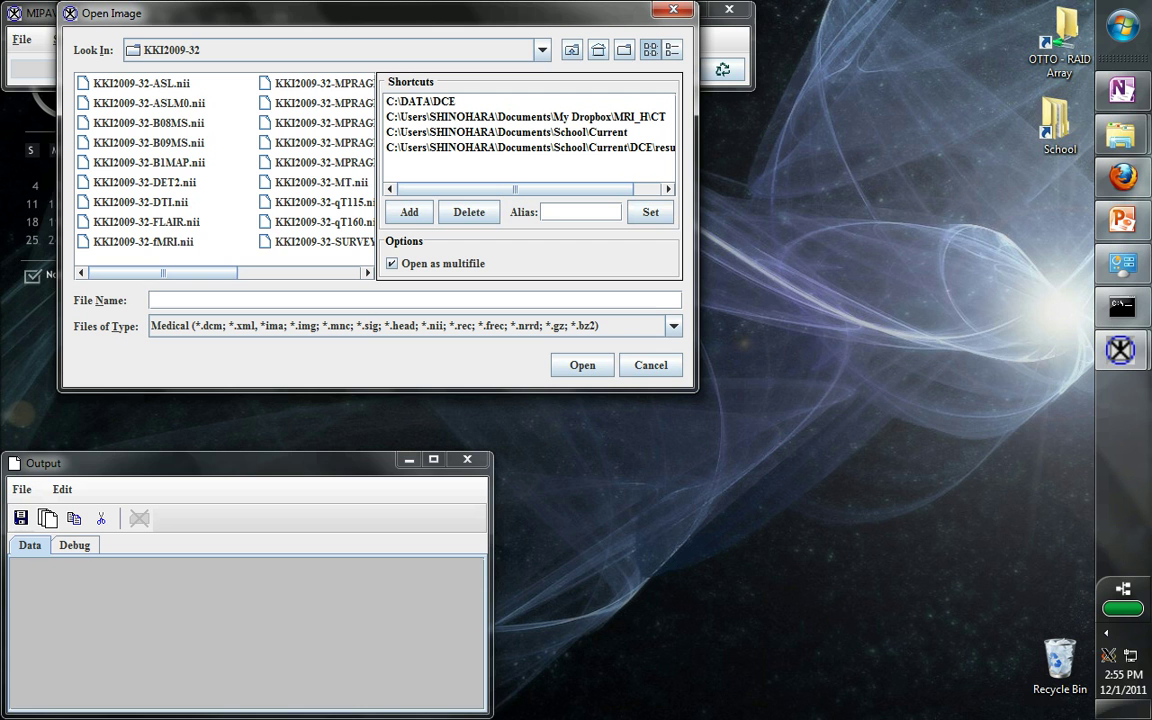
{"action": "scroll", "coordinate": [224, 164], "scroll_direction": "right", "scroll_amount": 1}
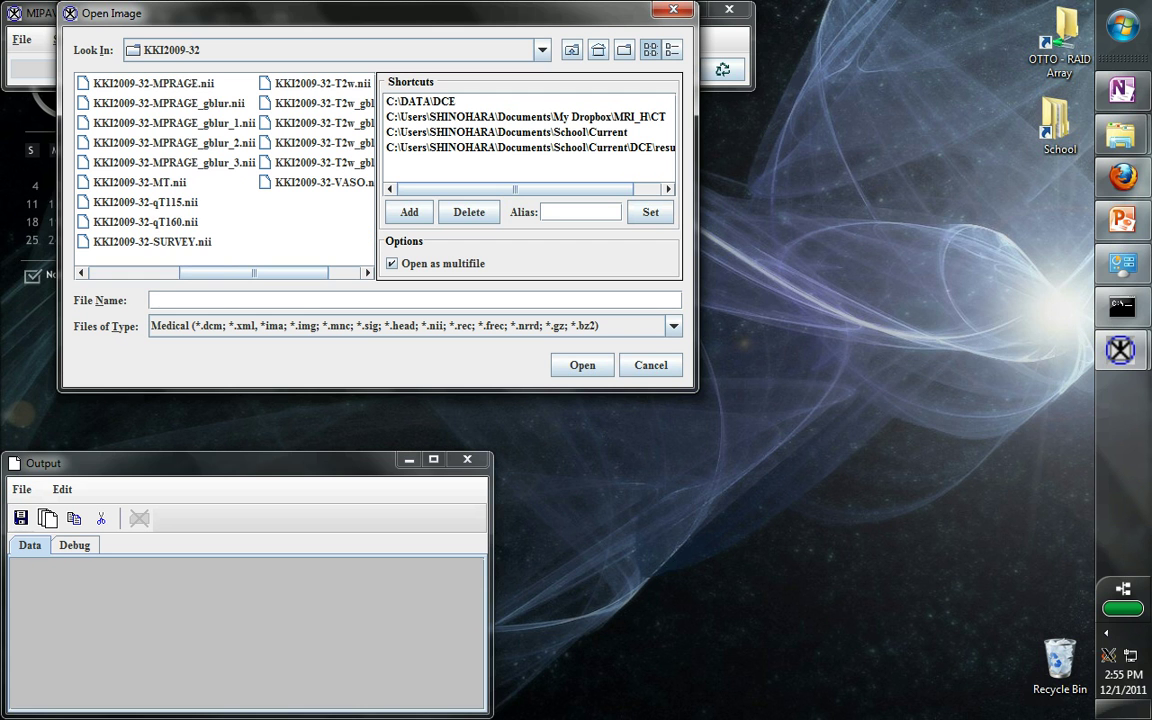
{"action": "left_click_drag", "start_coordinate": [254, 272], "coordinate": [247, 272]}
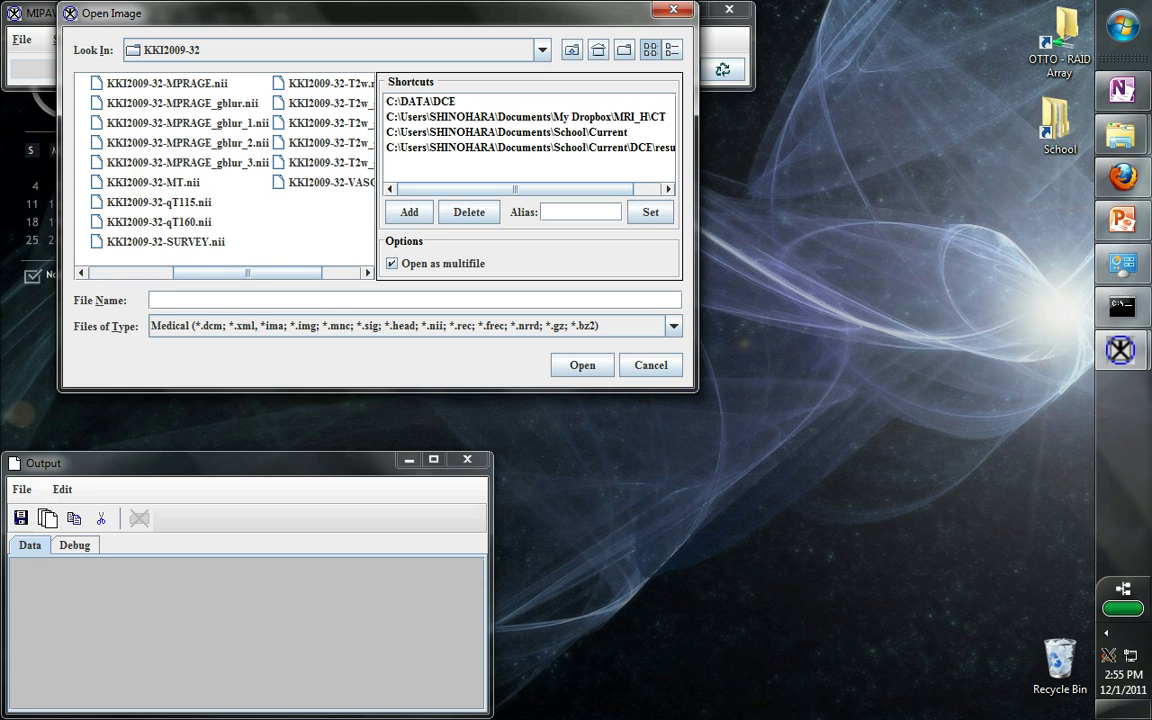
{"action": "left_click", "coordinate": [182, 103]}
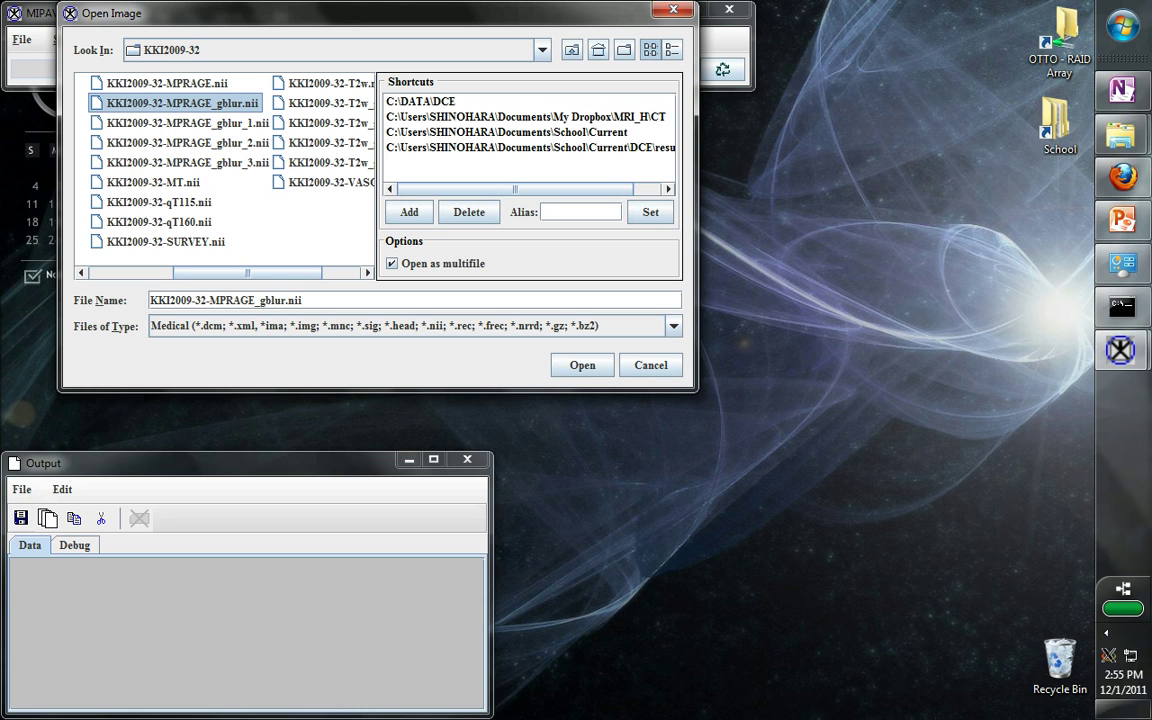
{"action": "scroll", "coordinate": [225, 165], "scroll_direction": "right", "scroll_amount": 2}
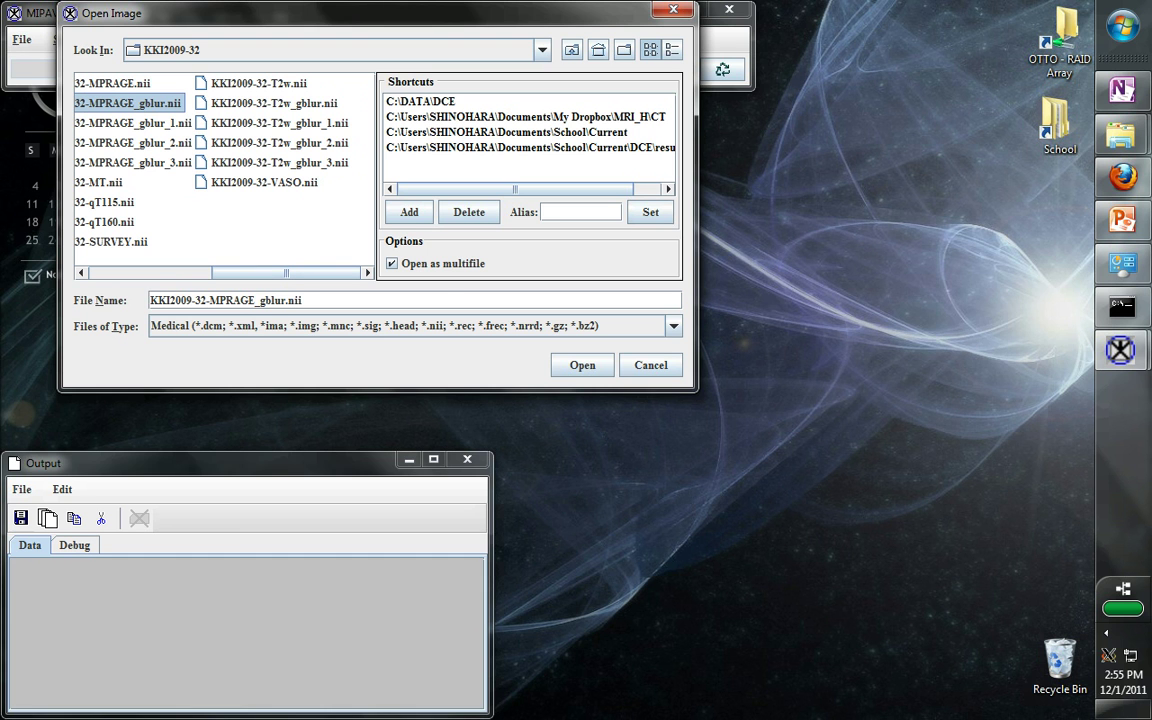
{"action": "left_click", "coordinate": [266, 103], "text": "ctrl"}
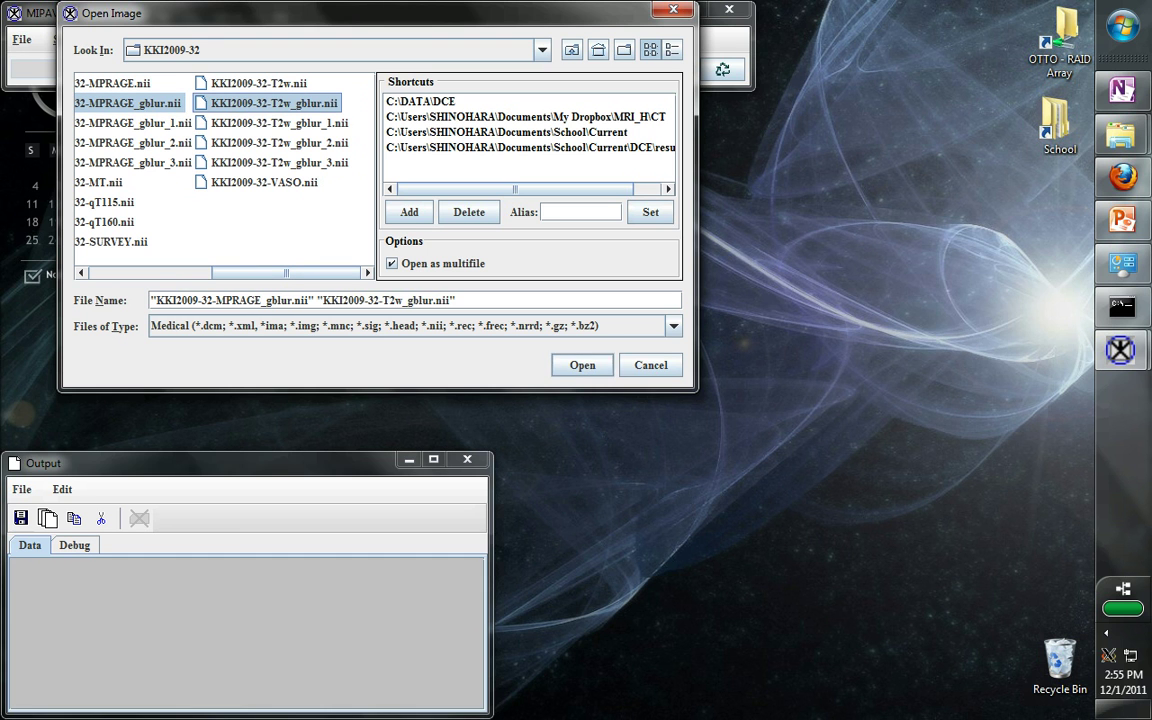
{"action": "left_click", "coordinate": [582, 365]}
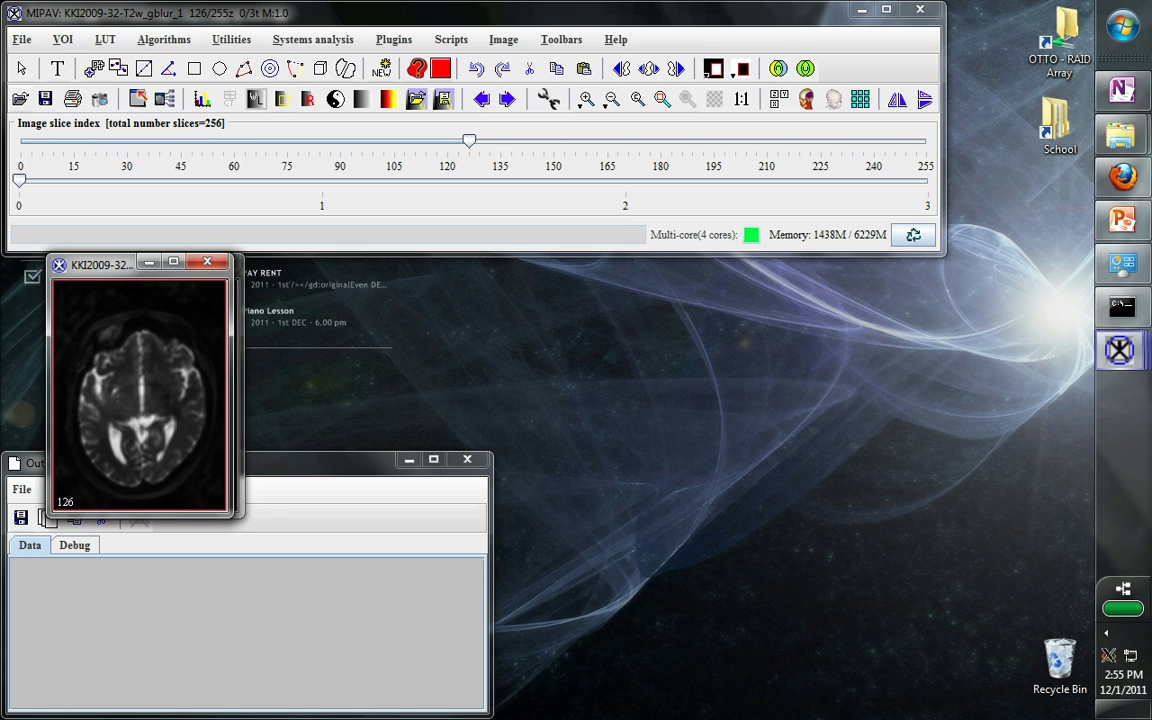
Place the blurred T2w image beside the MPRAGE image and magnify it to 2.0.
{"action": "left_click_drag", "start_coordinate": [100, 264], "coordinate": [356, 256]}
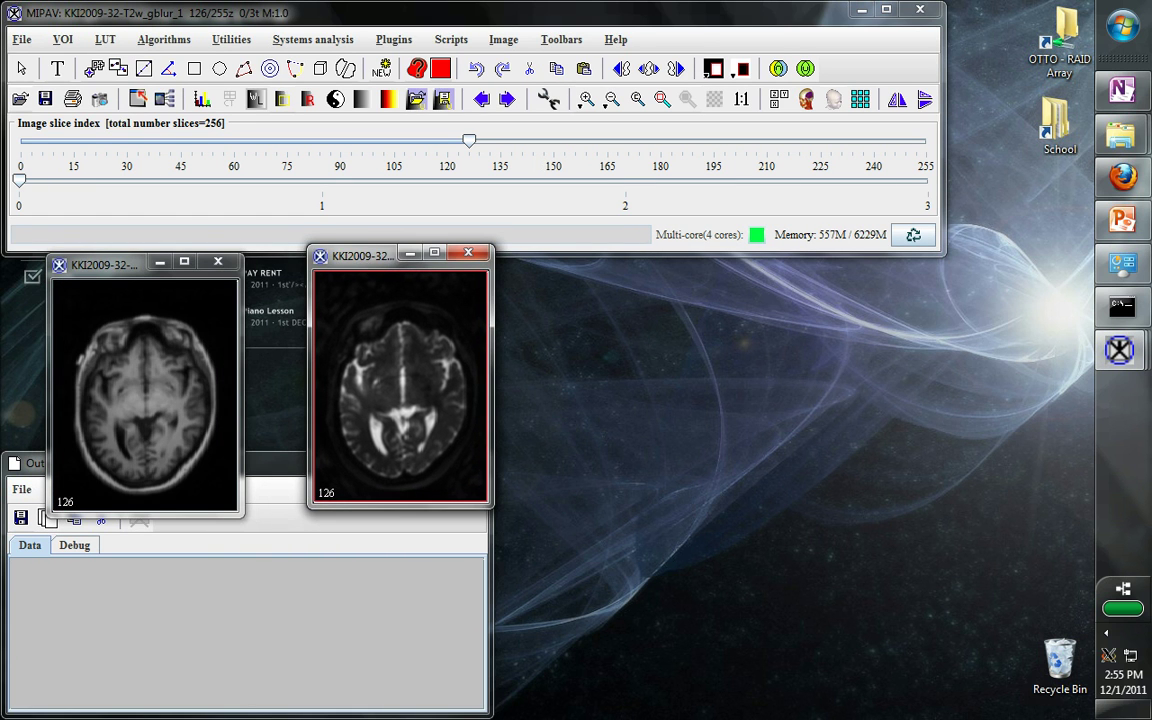
{"action": "left_click", "coordinate": [587, 98]}
{"action": "left_click", "coordinate": [398, 374]}
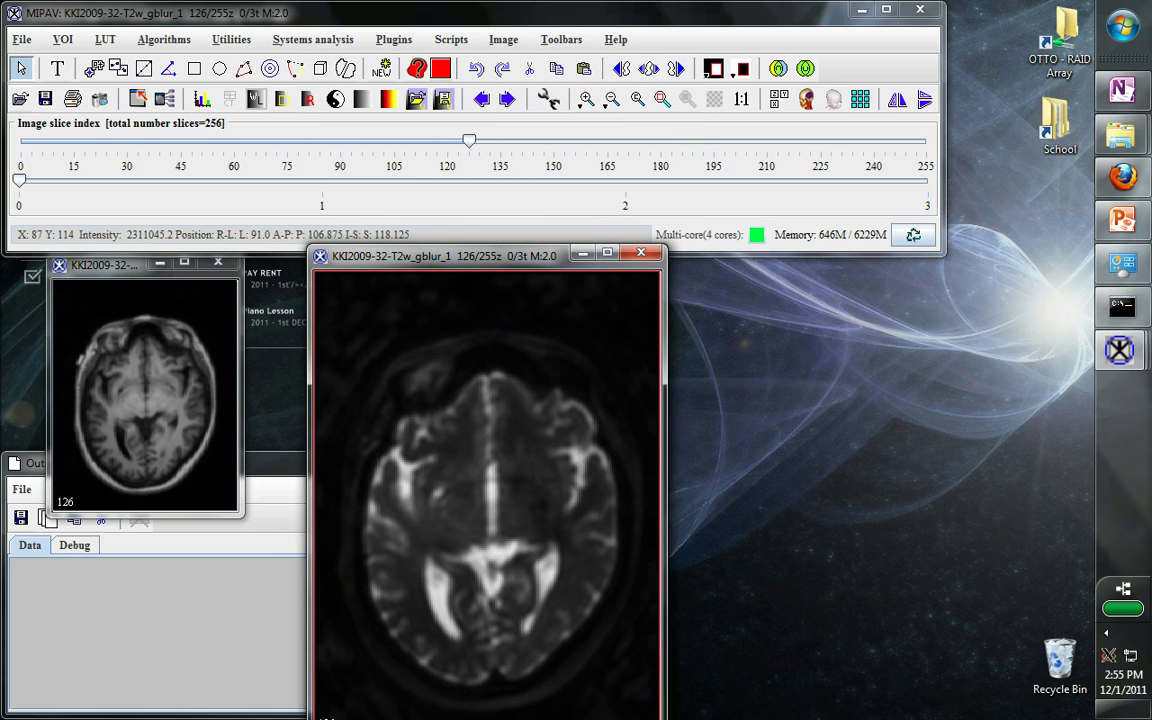
Reposition the blurred MPRAGE image clear of the T2w image and magnify it.
{"action": "left_click", "coordinate": [204, 345]}
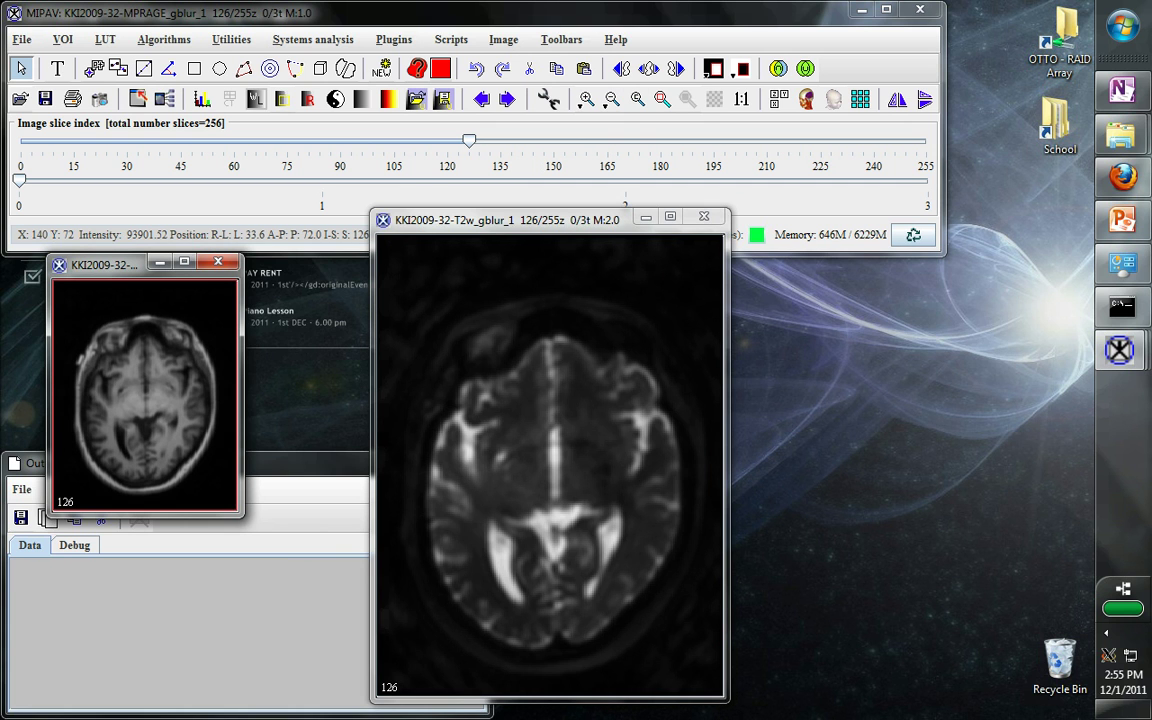
{"action": "left_click_drag", "start_coordinate": [241, 514], "coordinate": [398, 710]}
{"action": "left_click_drag", "start_coordinate": [105, 264], "coordinate": [87, 218]}
{"action": "left_click", "coordinate": [586, 98]}
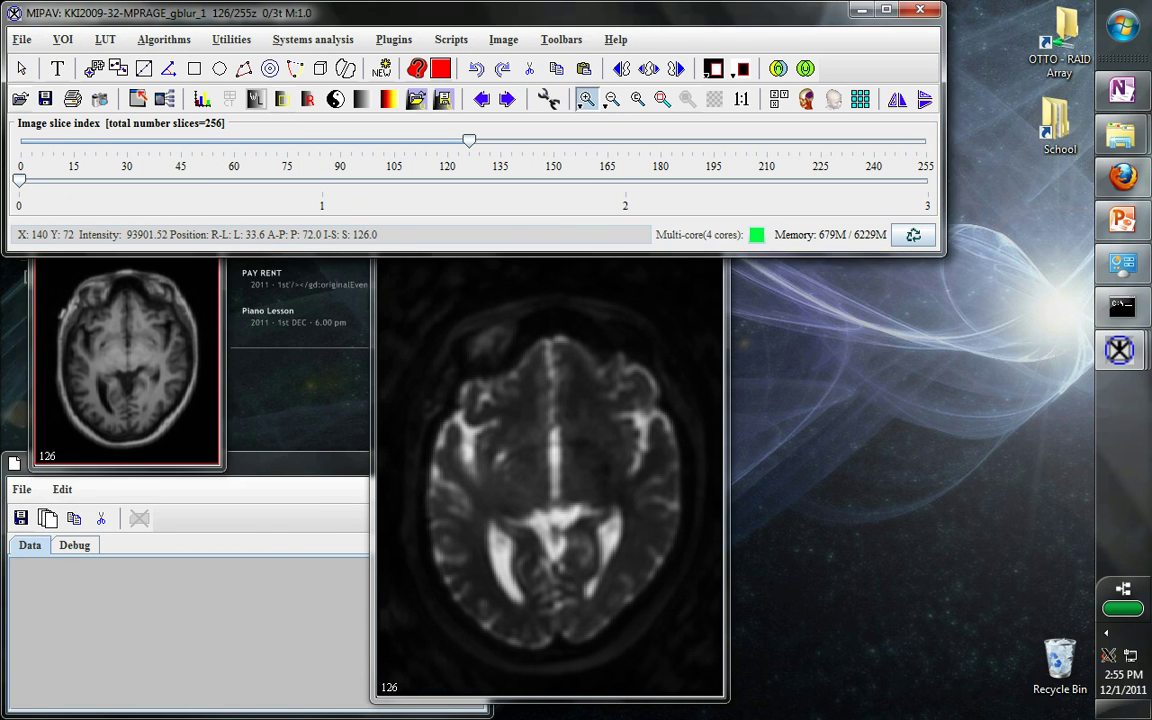